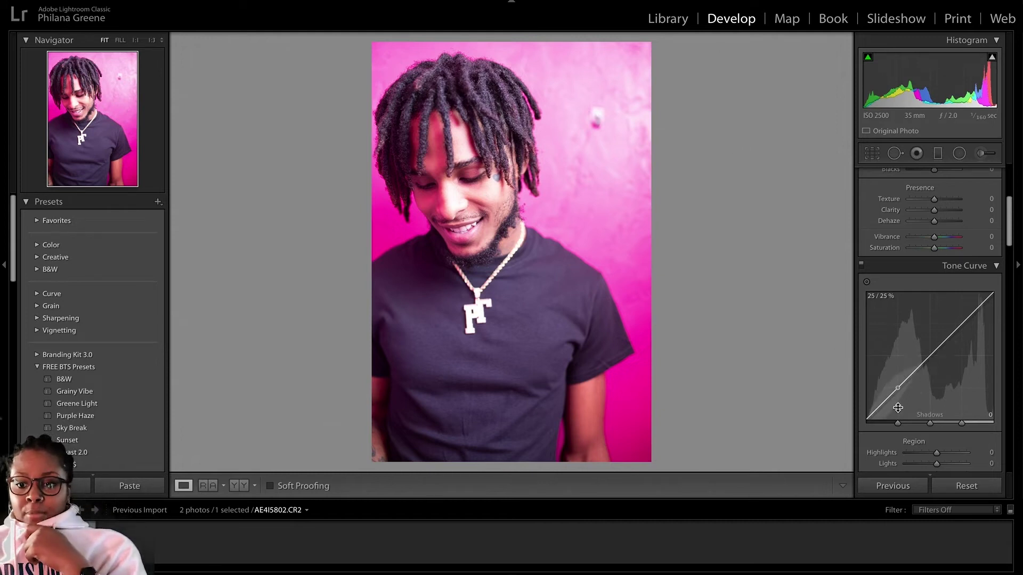
- Set the Effects Grain Amount to 30
scroll(897, 416, down, 15)
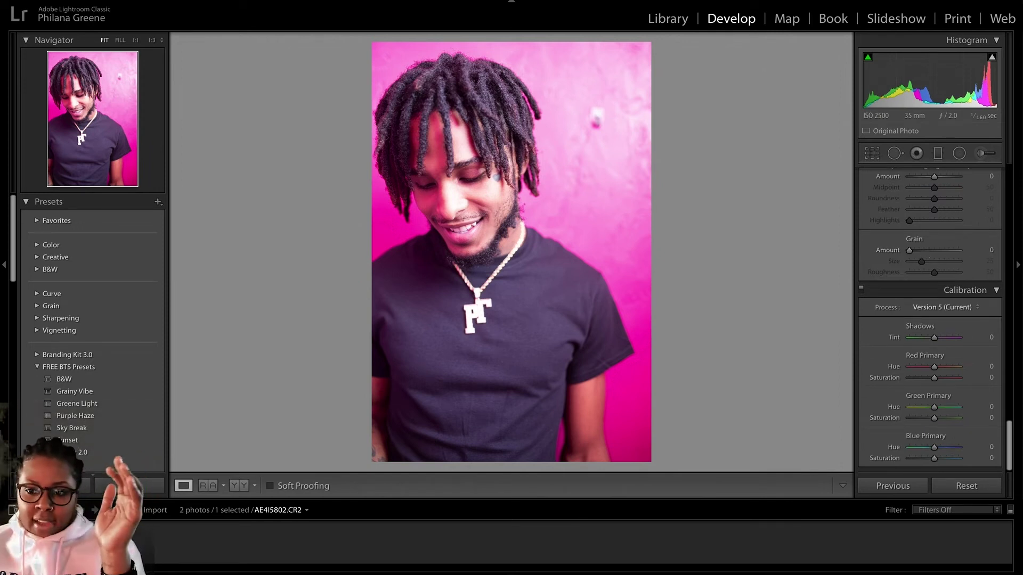
click(991, 250)
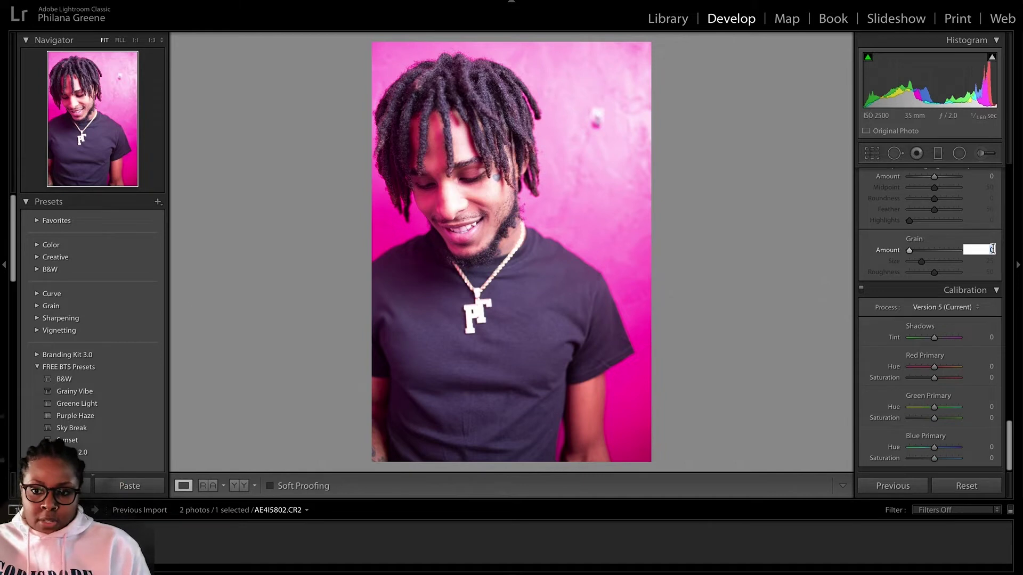
text(30)
key(Return)
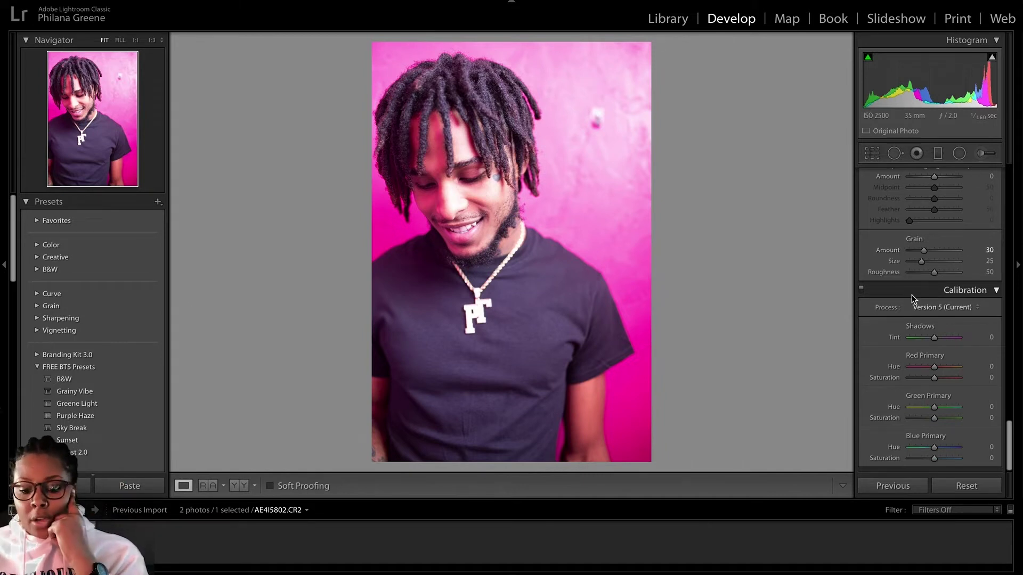
- Raise Detail Luminance noise reduction to 21
scroll(912, 293, up, 1)
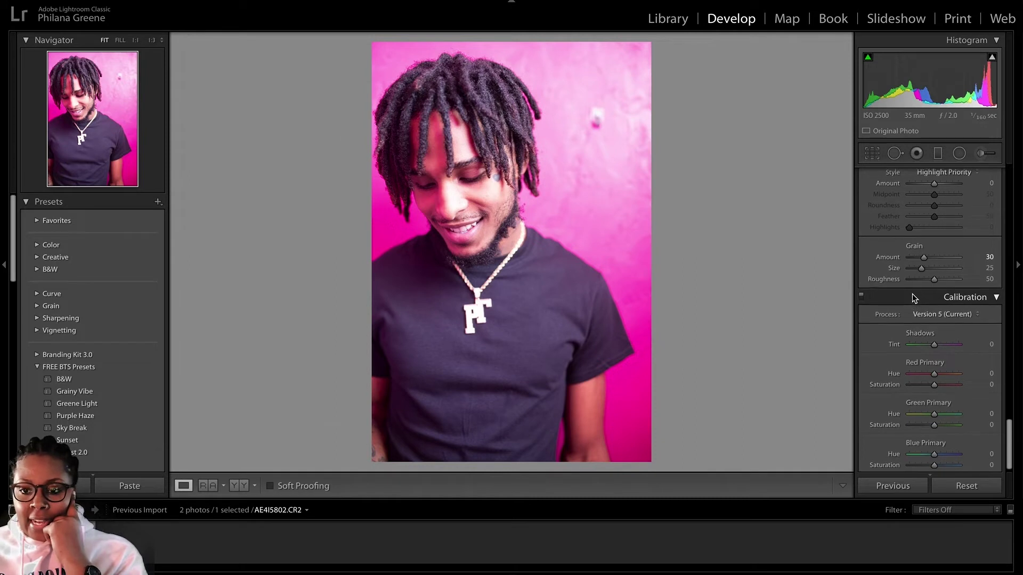
scroll(912, 293, up, 3)
scroll(912, 293, up, 9)
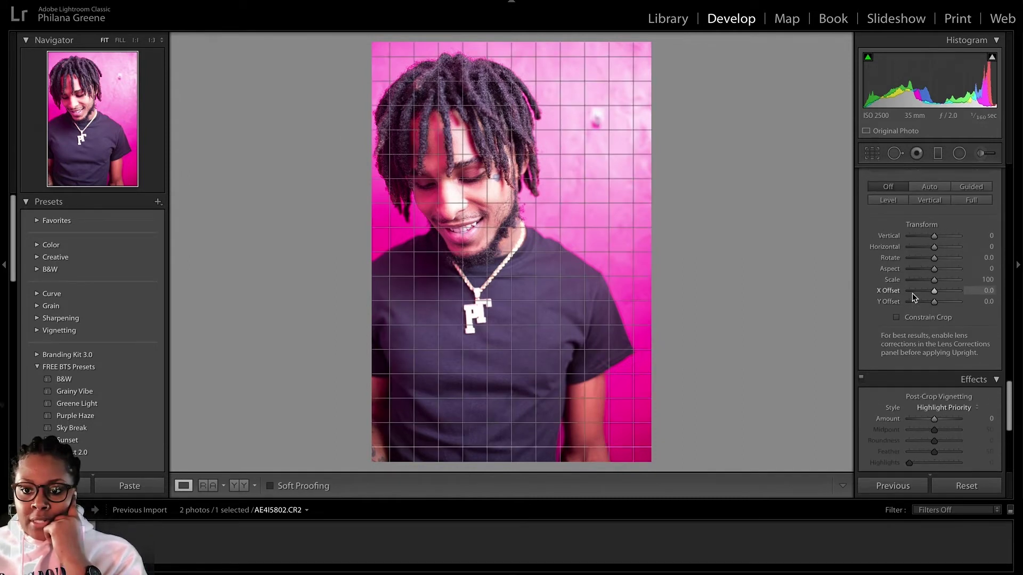
scroll(913, 295, up, 3)
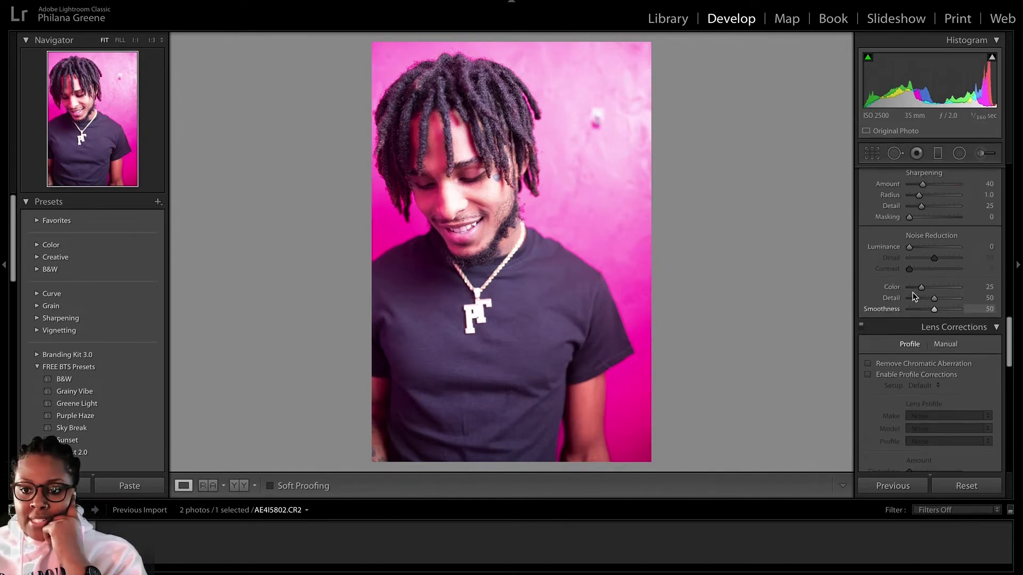
drag(909, 246, 916, 248)
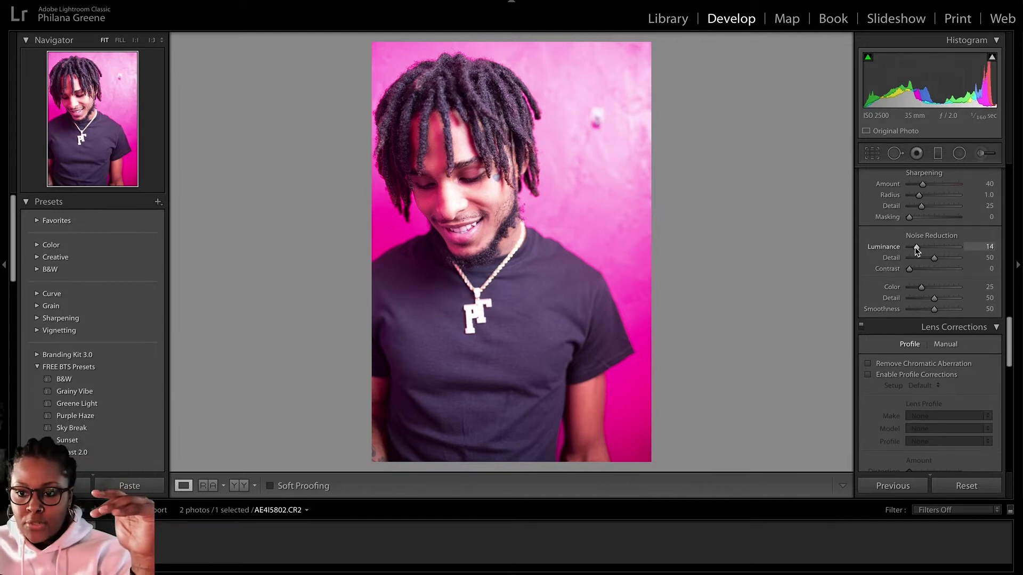
drag(915, 247, 918, 248)
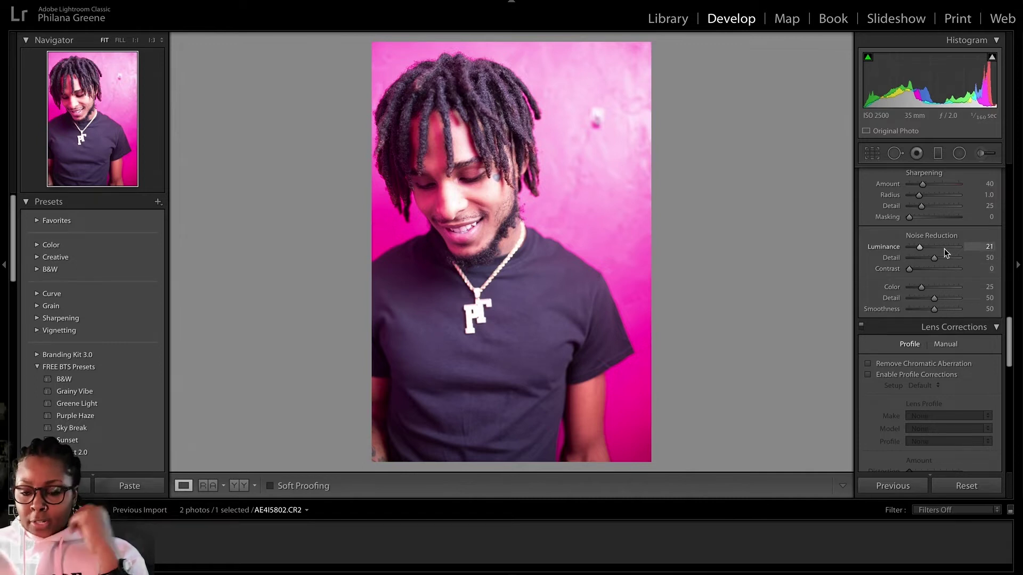
- Switch the Tone Curve from Region sliders to the point curve on the RGB channel
scroll(944, 248, up, 5)
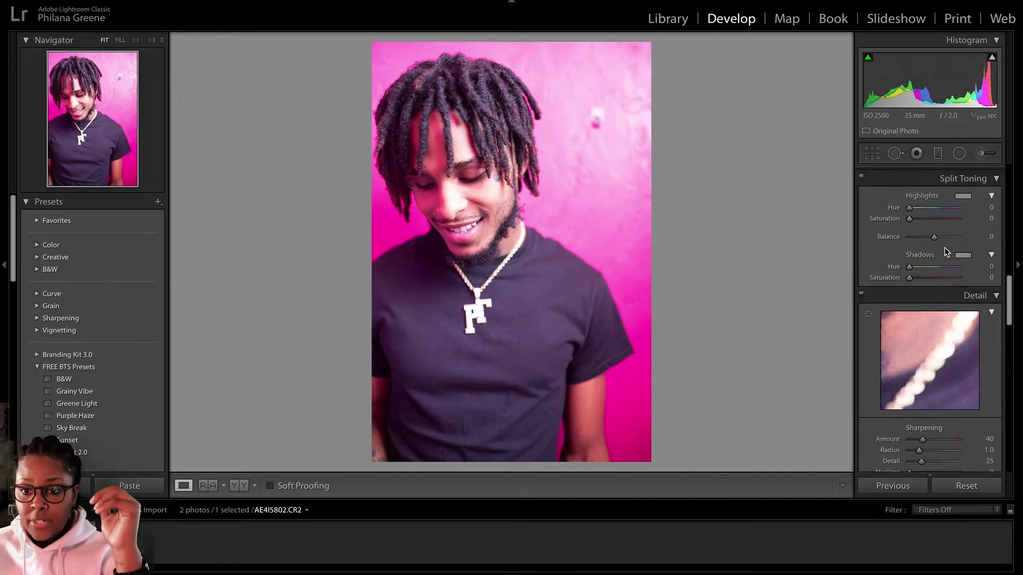
scroll(945, 250, up, 8)
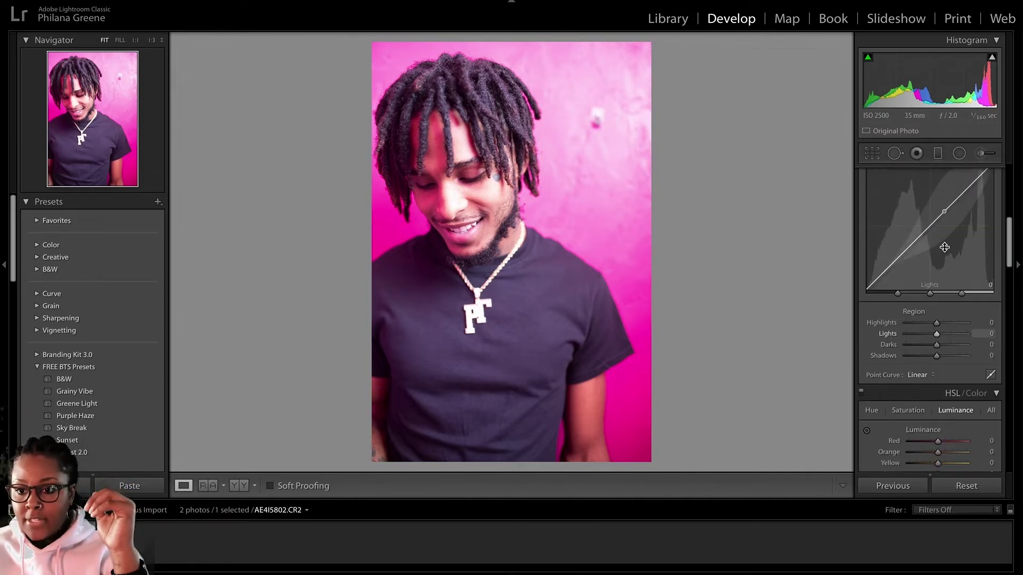
scroll(944, 247, up, 1)
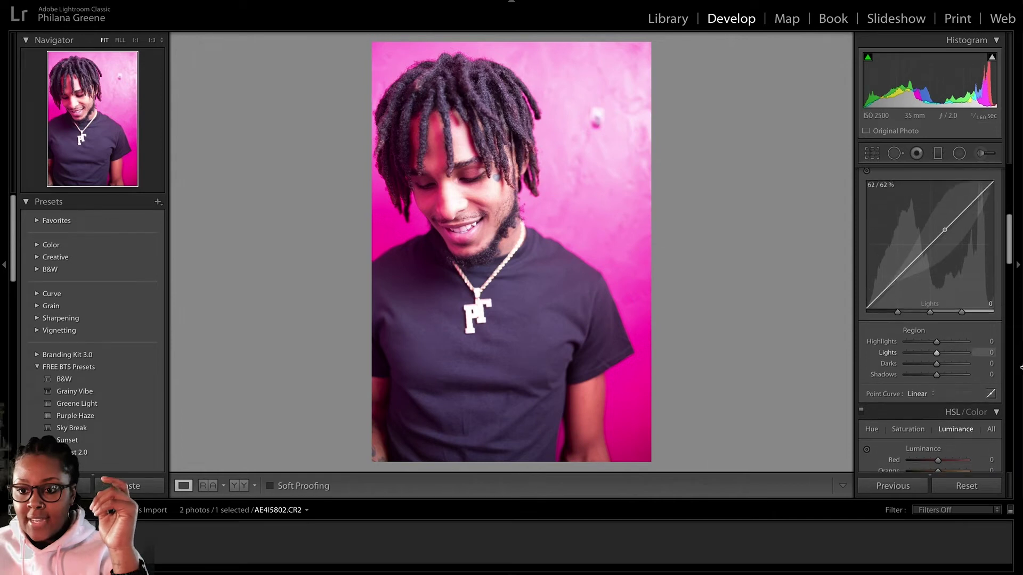
click(991, 394)
click(990, 344)
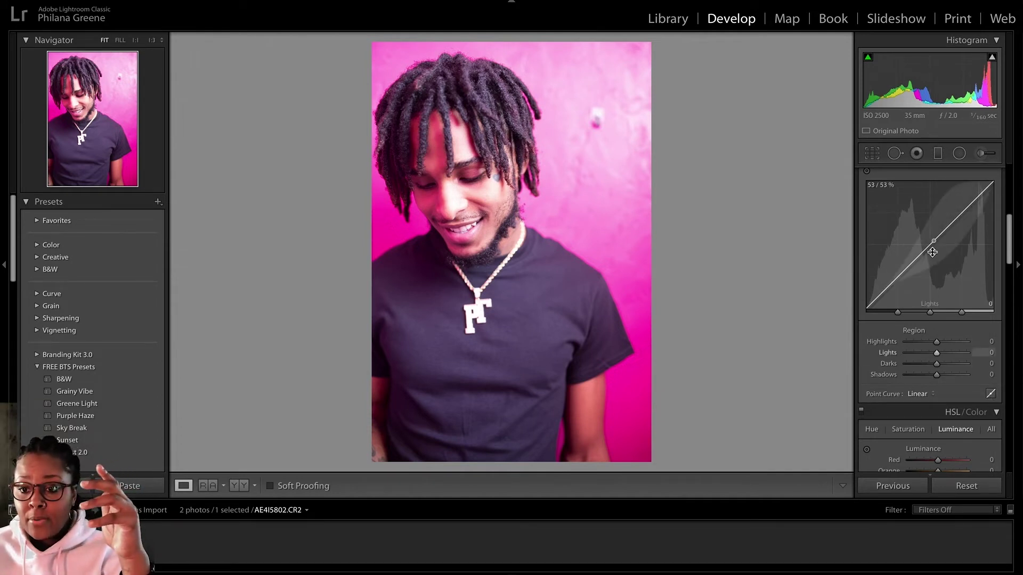
click(990, 393)
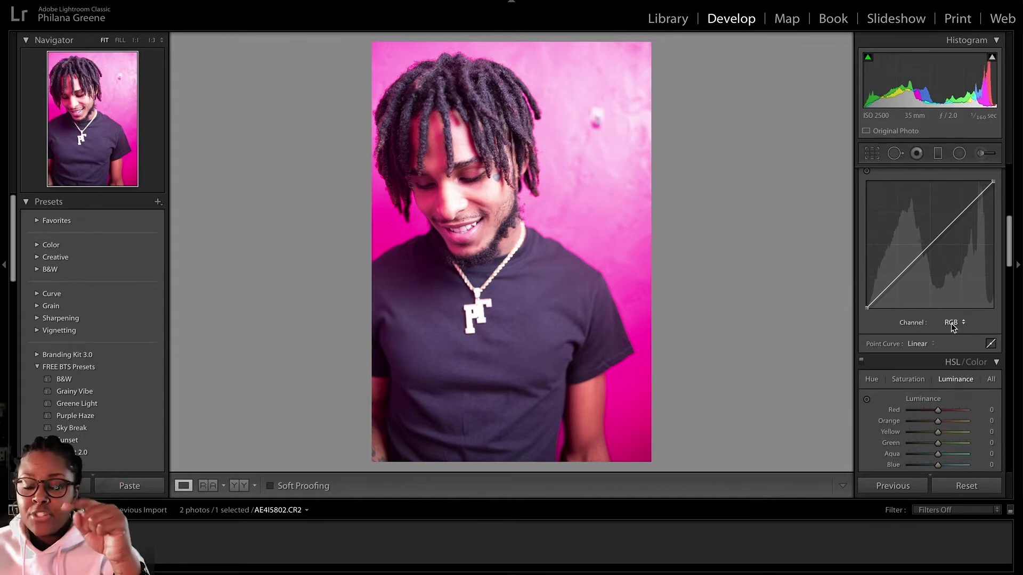
click(989, 315)
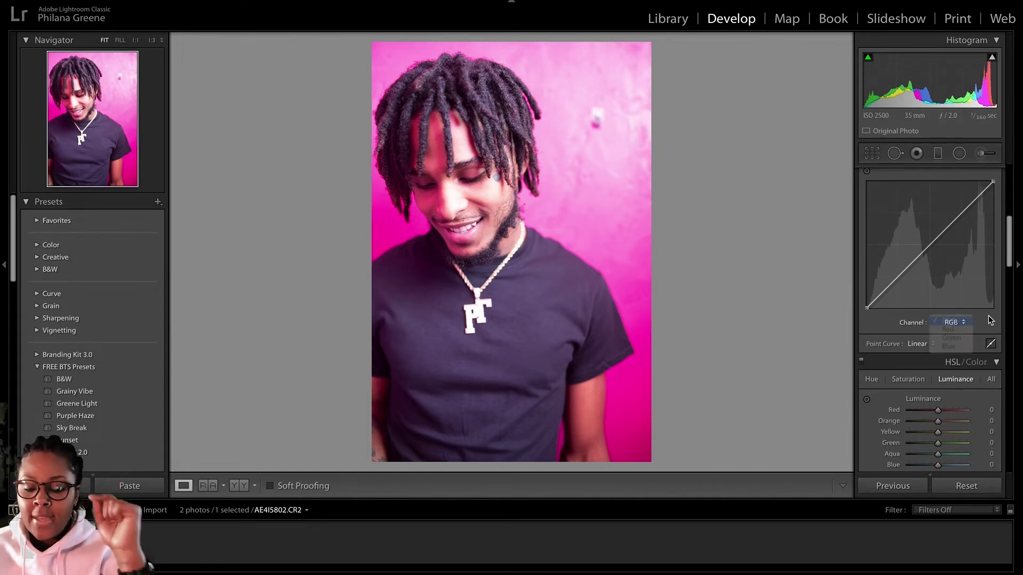
- Add a shadow point and lift the RGB curve's black point to fade the blacks
click(895, 280)
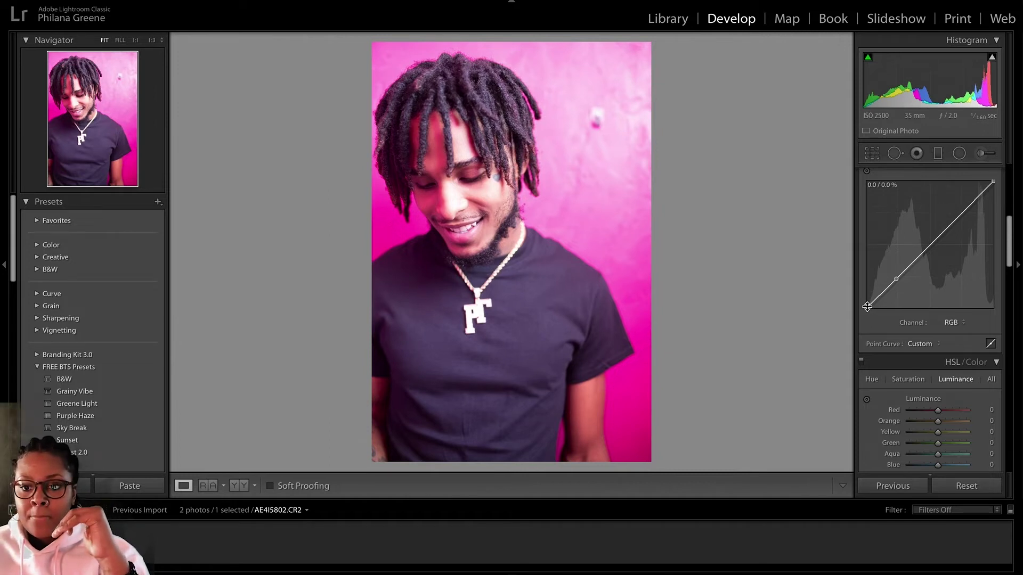
drag(867, 307, 864, 292)
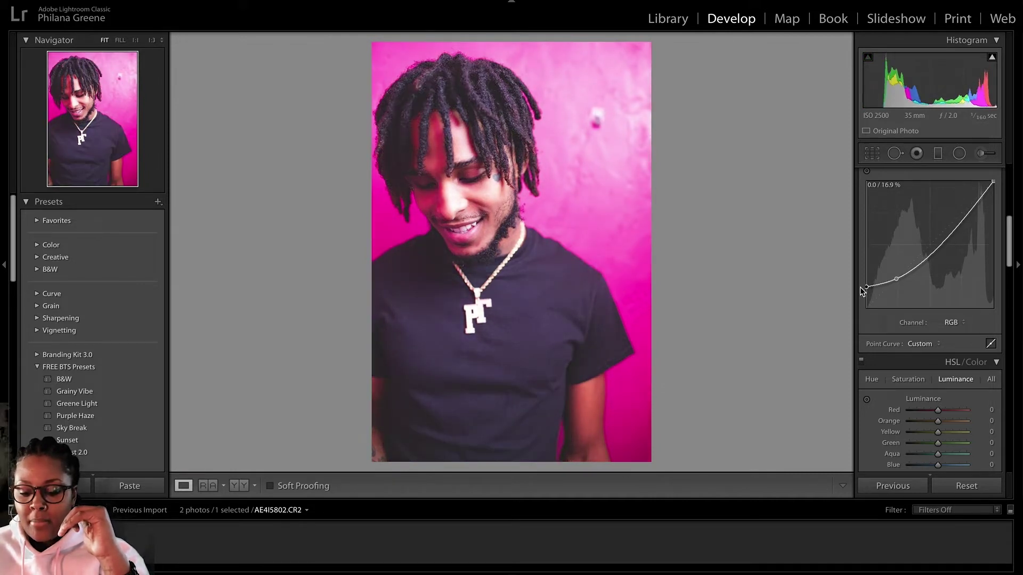
drag(863, 292, 863, 293)
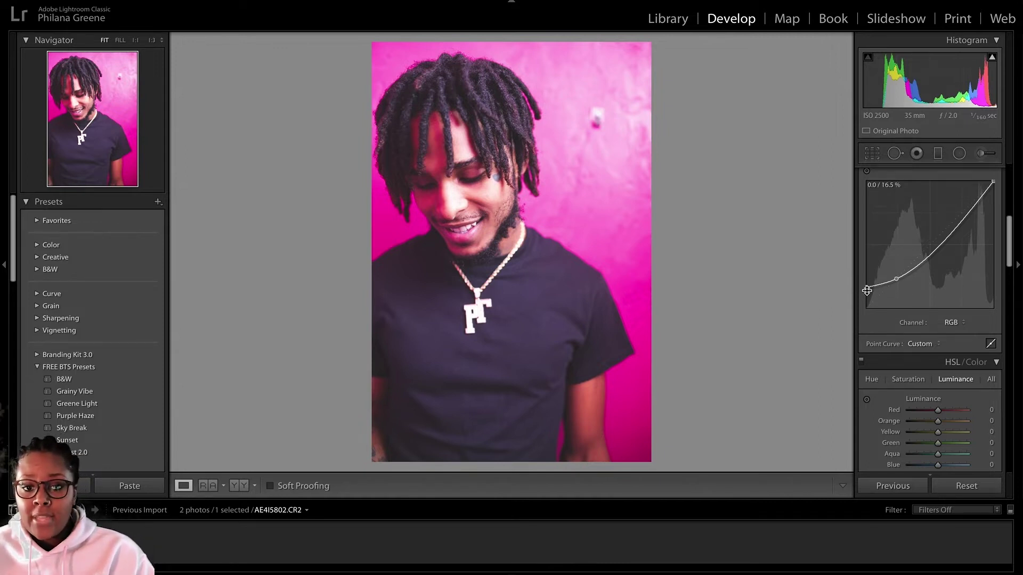
drag(869, 285, 869, 292)
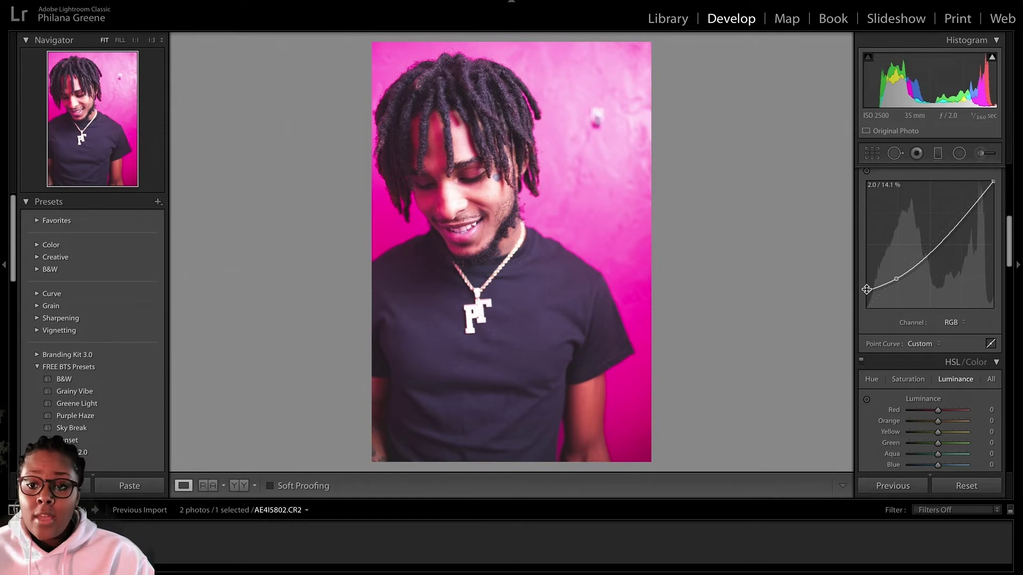
- Add an upper-midtone point on the RGB curve and pull it slightly down
click(936, 250)
drag(937, 253, 932, 249)
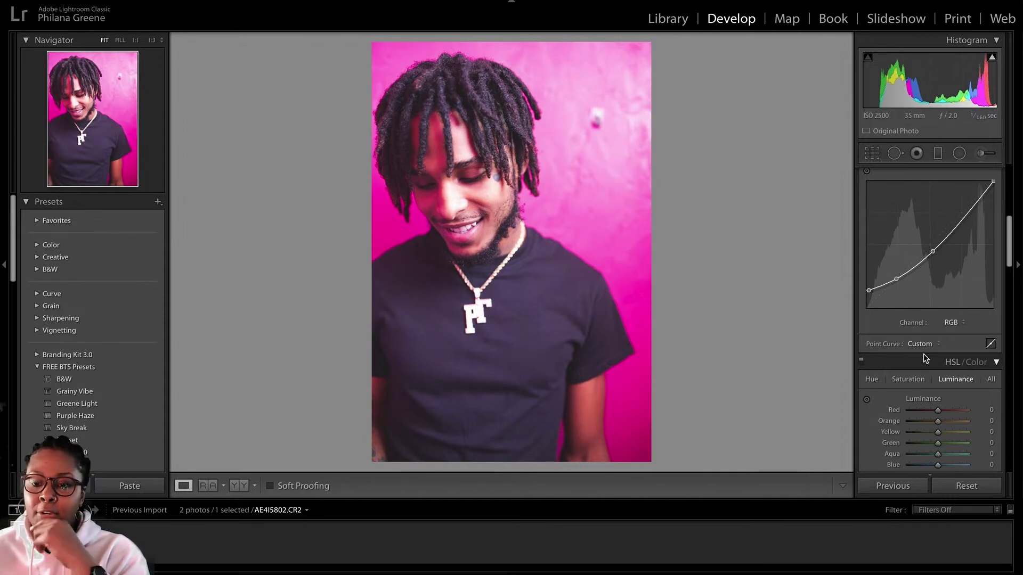
click(951, 323)
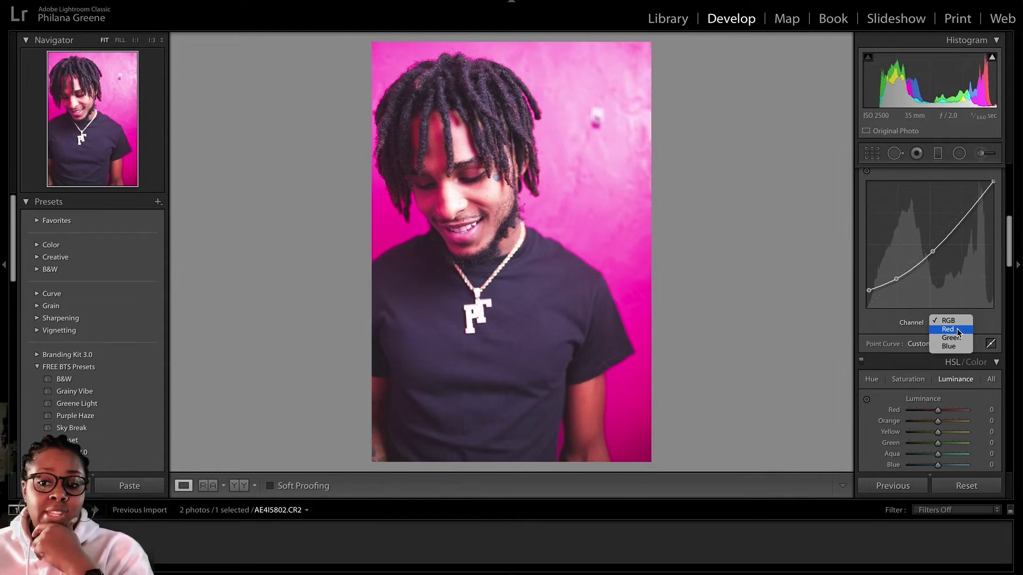
- On the Red channel curve, pull the centre point slightly down
click(958, 332)
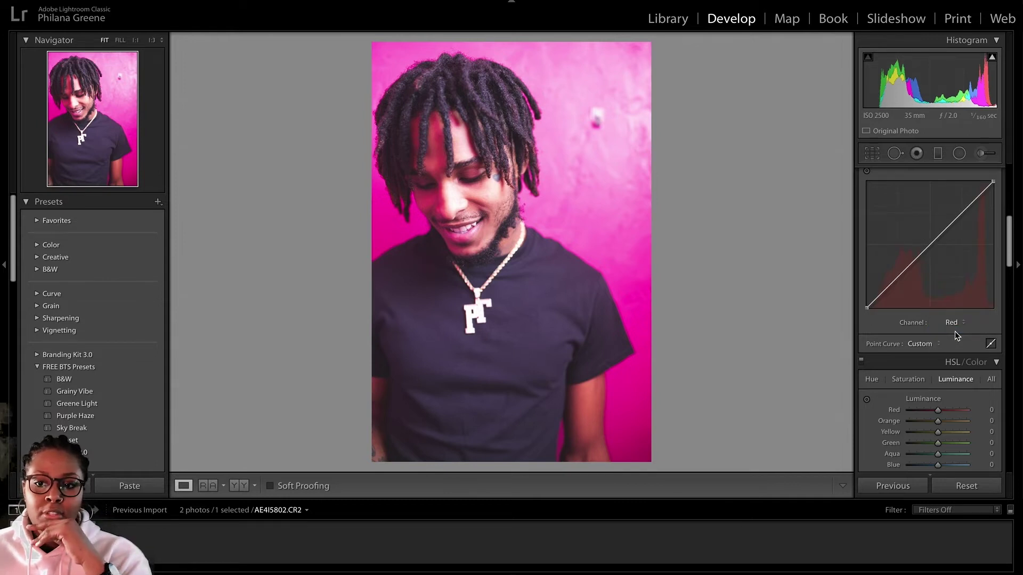
click(930, 245)
drag(931, 245, 932, 250)
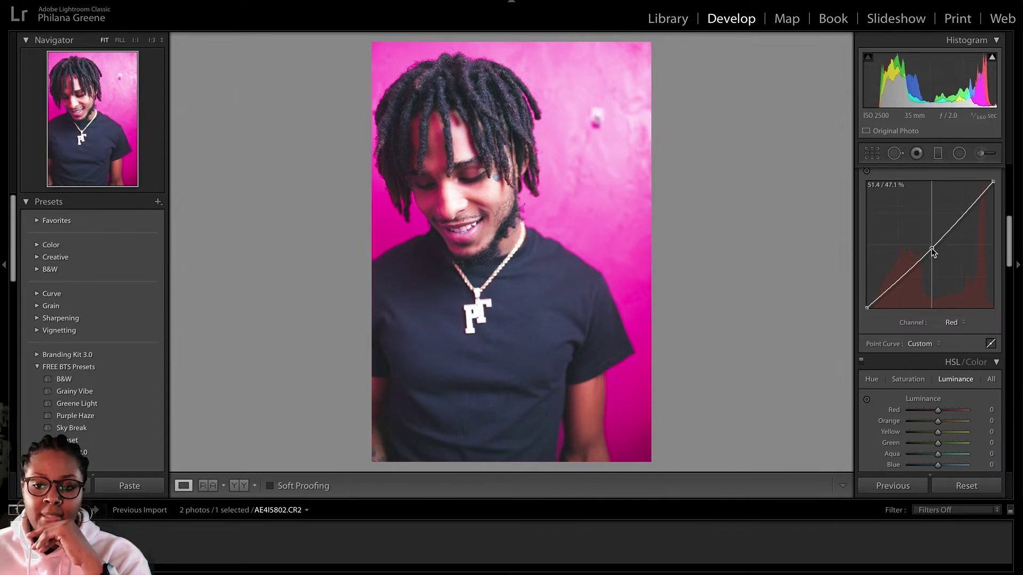
- On the Blue channel curve, lower the centre and shadow points slightly for warmth
click(960, 325)
click(956, 337)
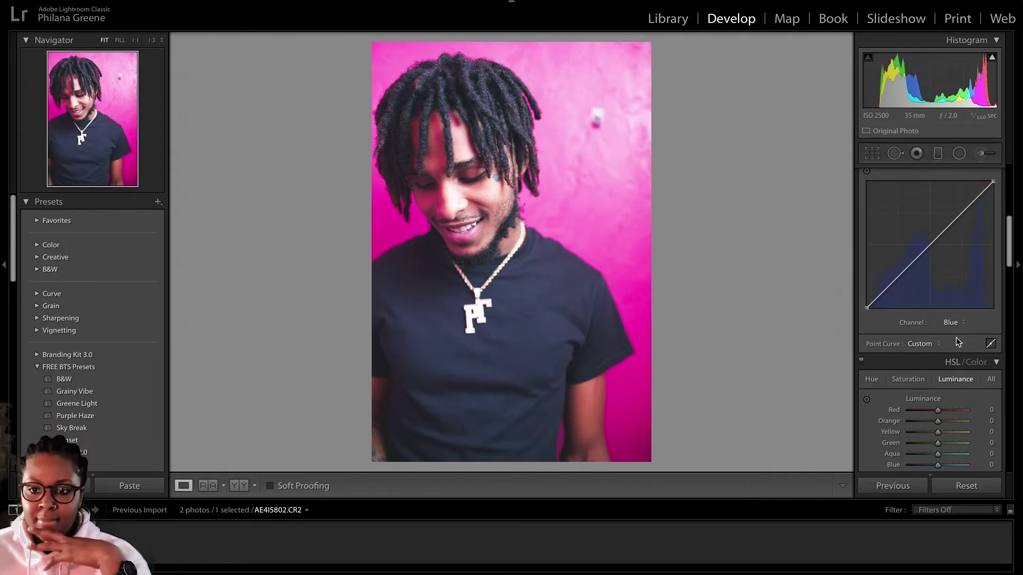
click(931, 246)
drag(931, 247, 931, 250)
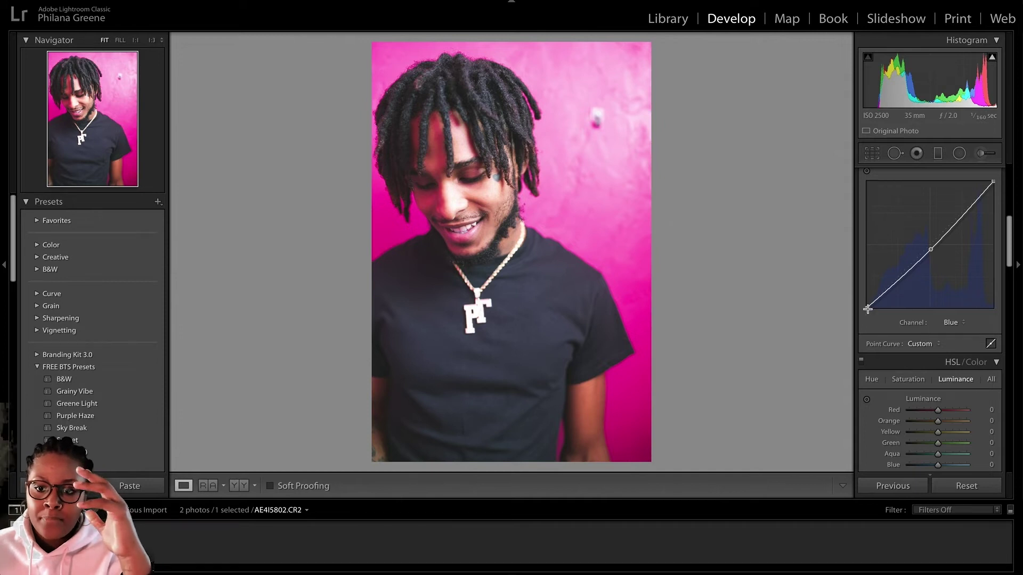
click(900, 277)
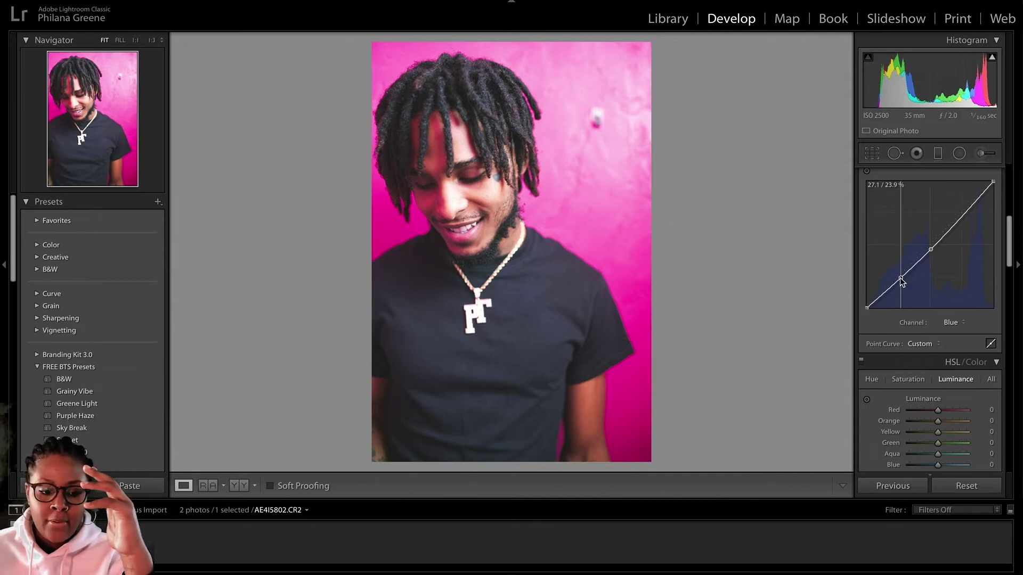
drag(900, 277, 902, 281)
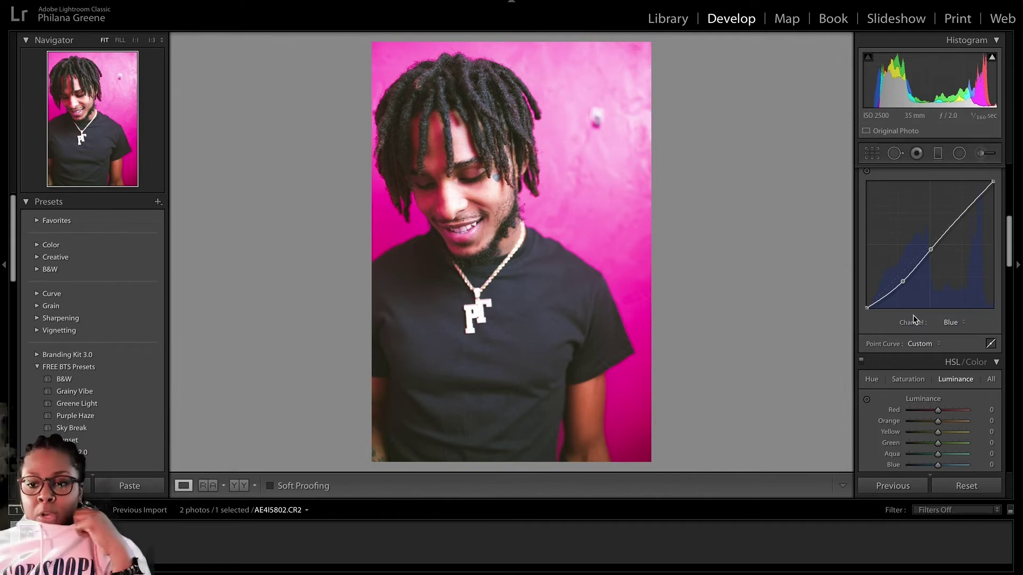
scroll(930, 246, up, 10)
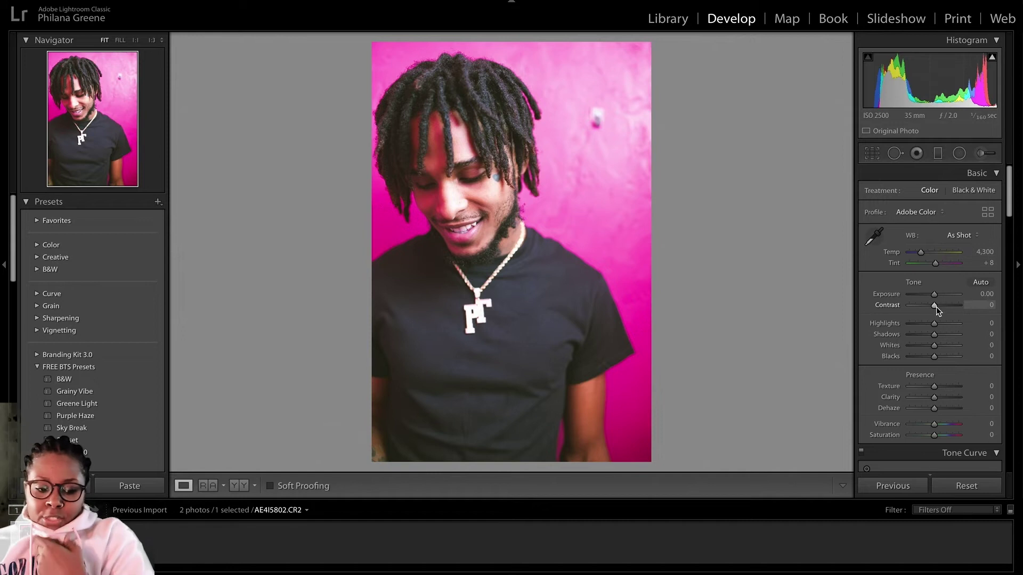
- Set Contrast to -20 and Highlights to -10 in the Basic panel
click(991, 305)
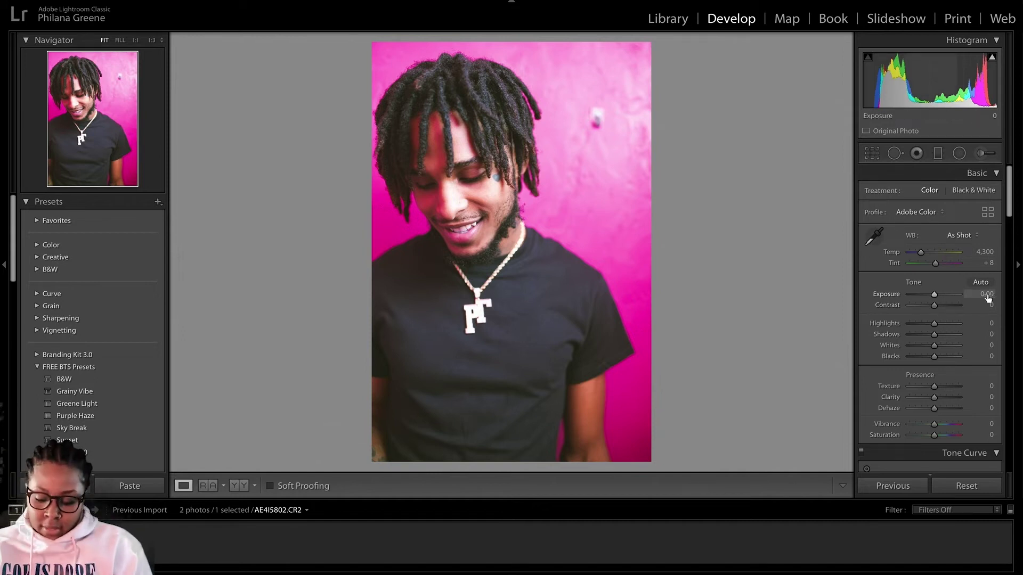
text(-20)
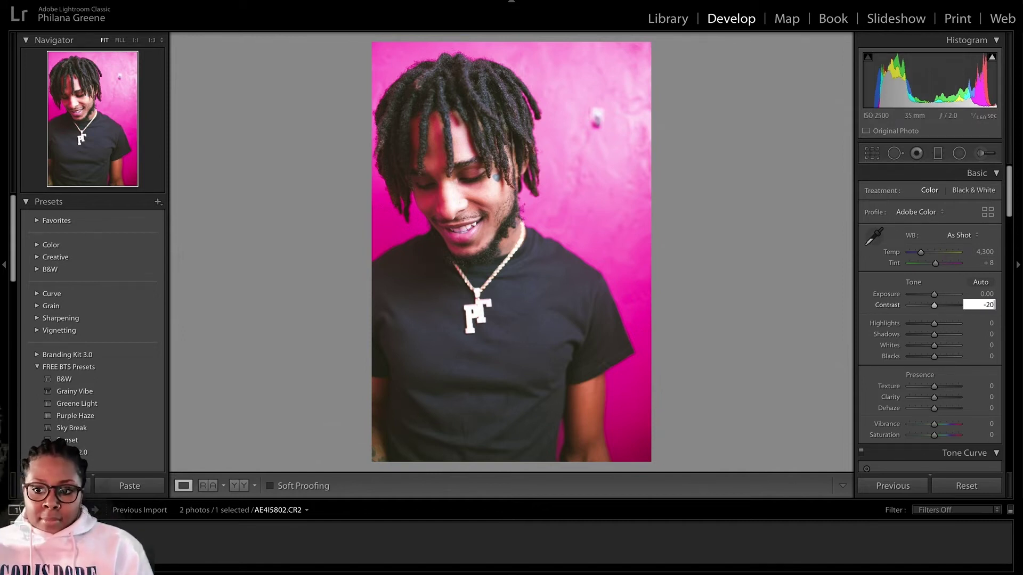
key(Return)
click(992, 323)
text(-10)
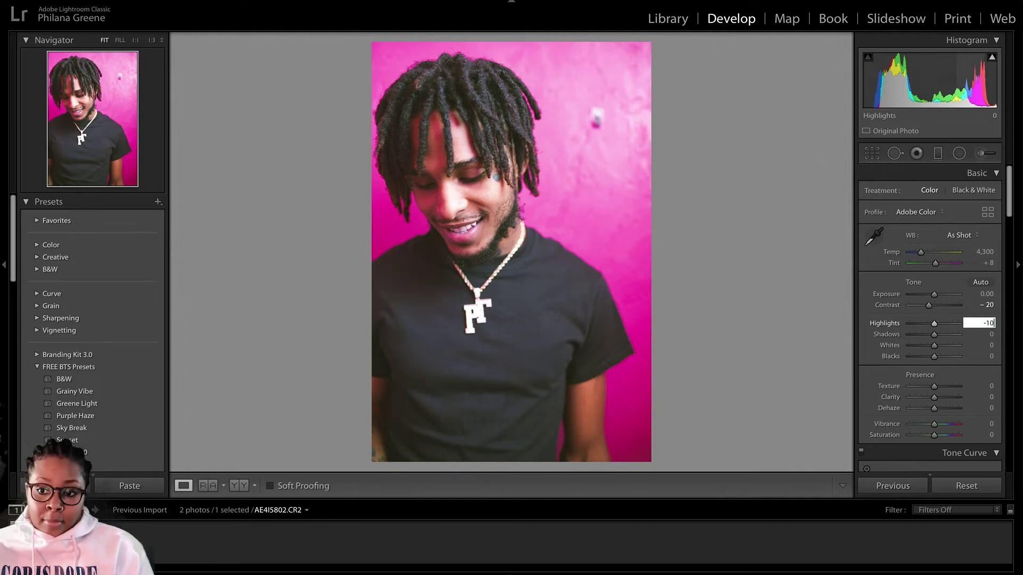
- Set Shadows to +24, Whites to +19 and Blacks to +10
click(991, 334)
text(35)
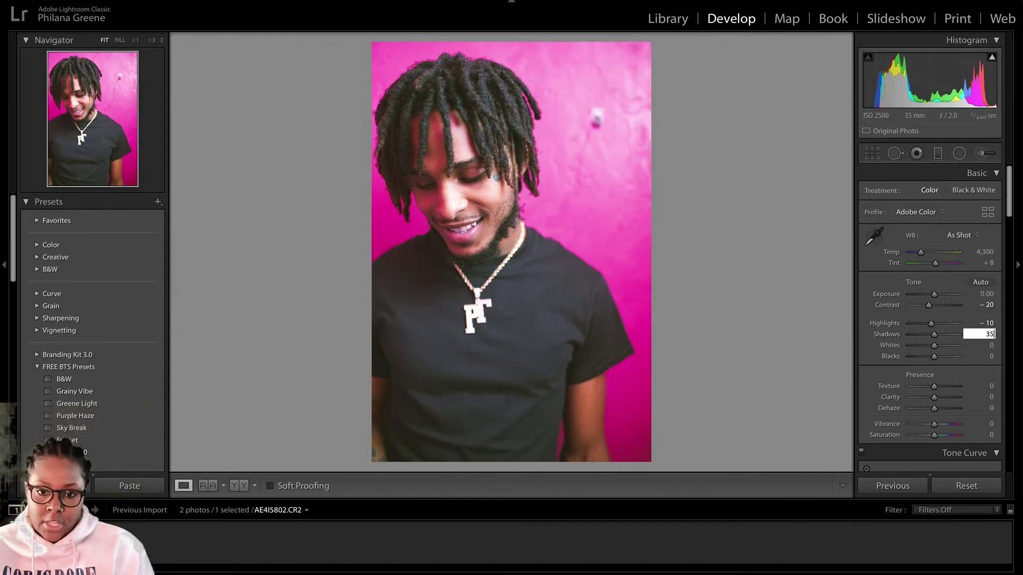
key(Return)
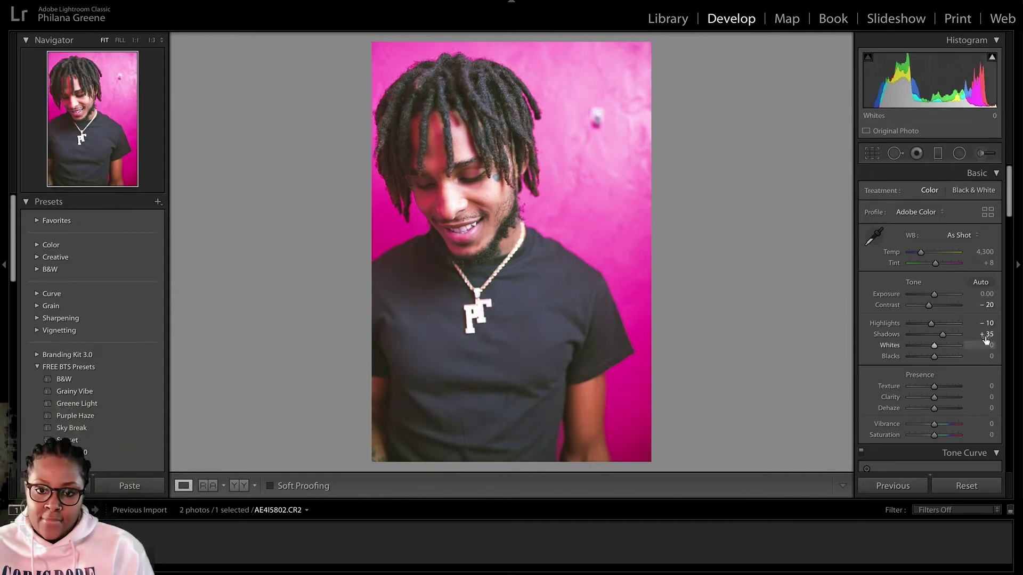
drag(940, 336, 942, 336)
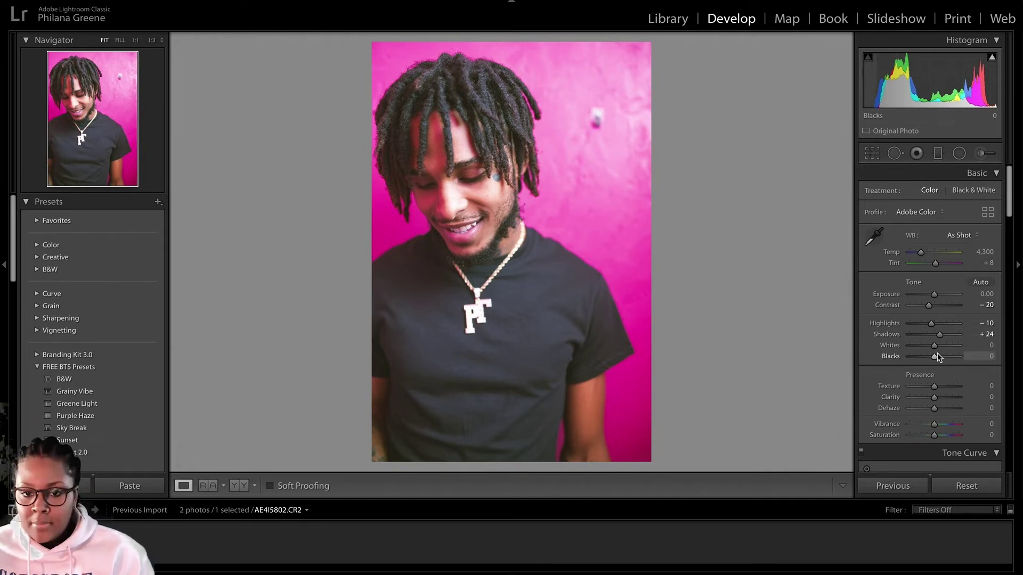
drag(934, 345, 939, 347)
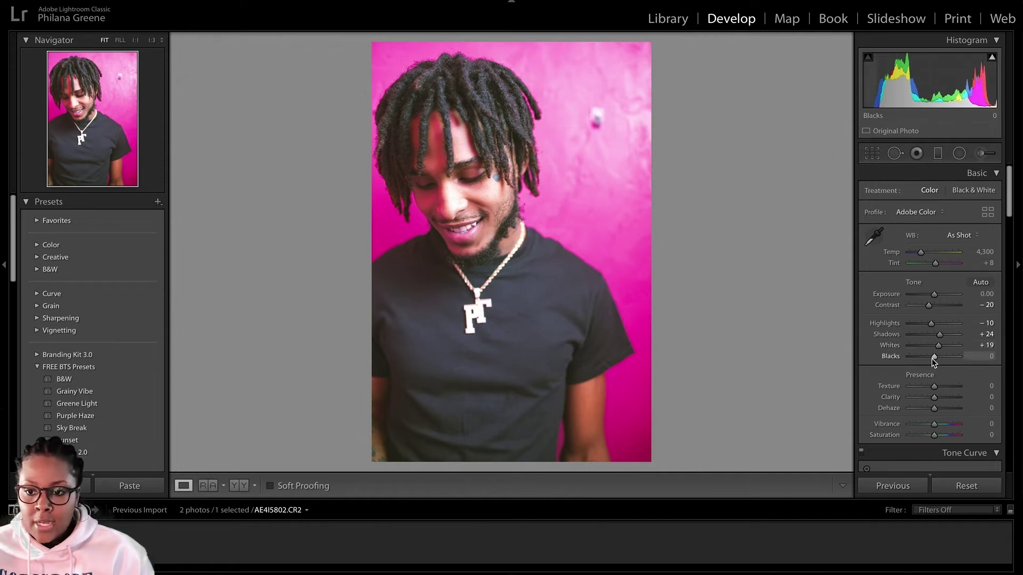
drag(932, 358, 936, 358)
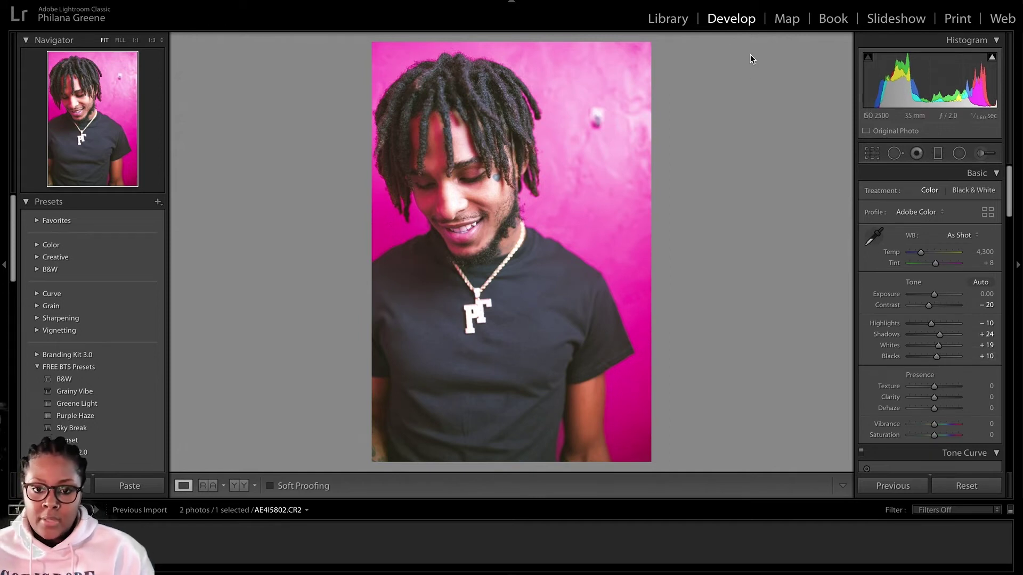
- Check Before/After, raise Clarity to +10, and dismiss the background colour menu unchanged
key(backslash)
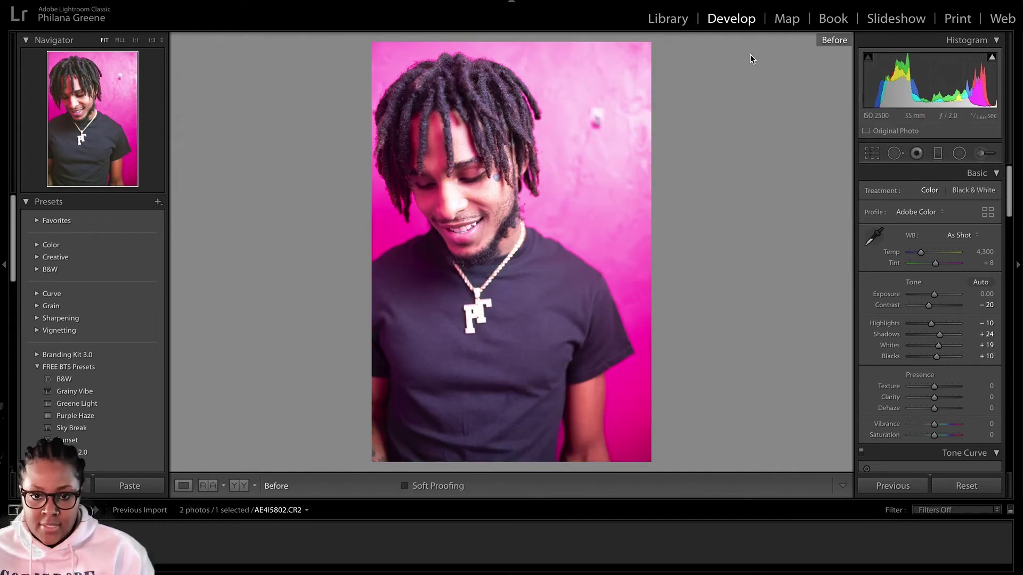
key(backslash)
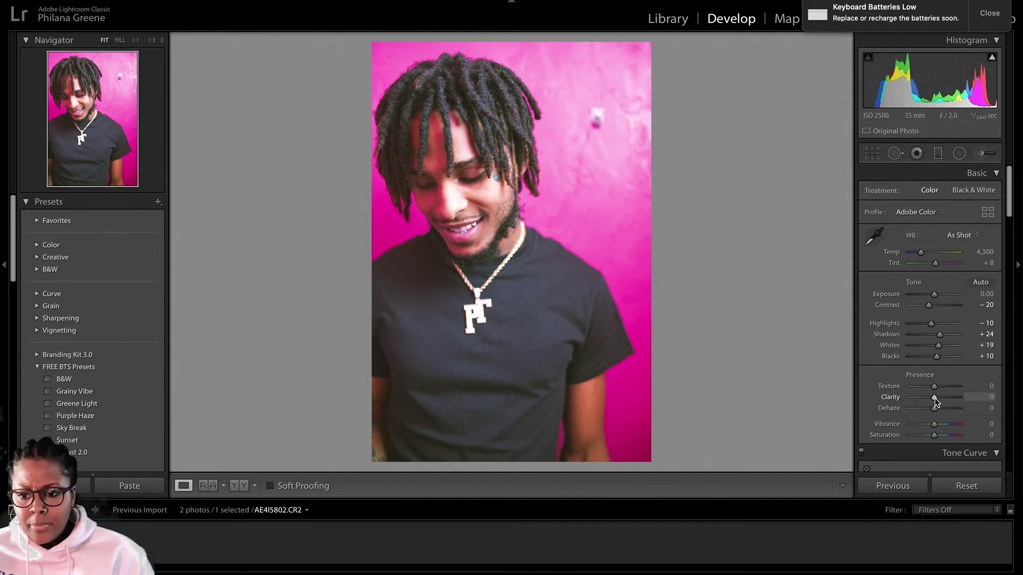
drag(935, 398, 936, 400)
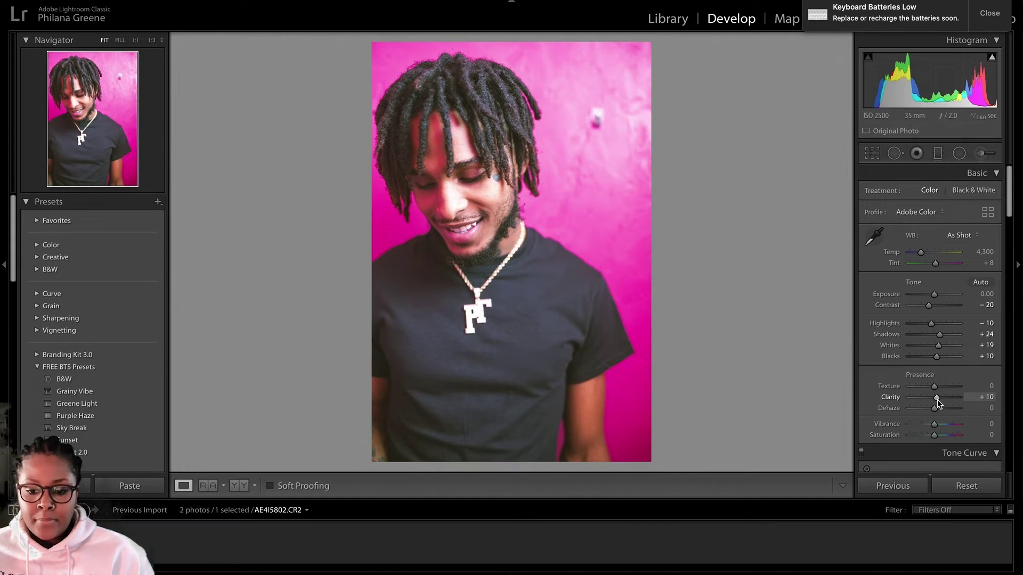
right_click(241, 201)
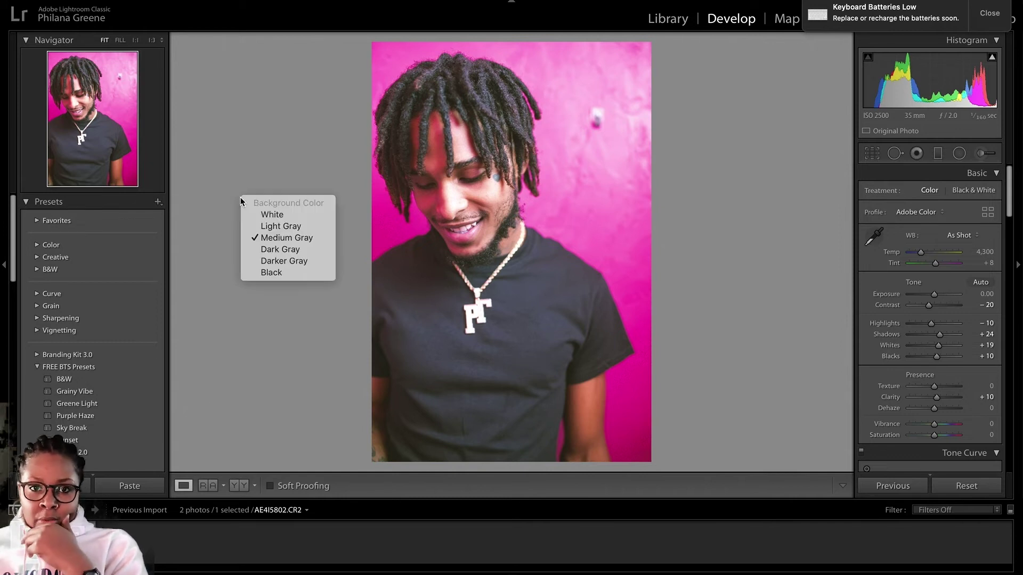
click(405, 178)
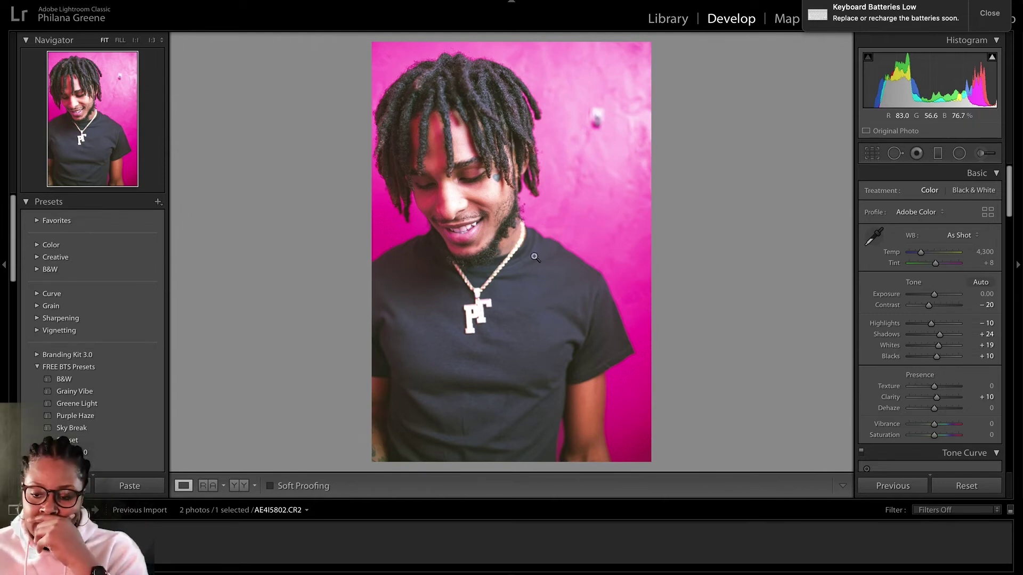
- In HSL Saturation, boost Orange to +16
scroll(899, 362, down, 1)
scroll(898, 363, down, 15)
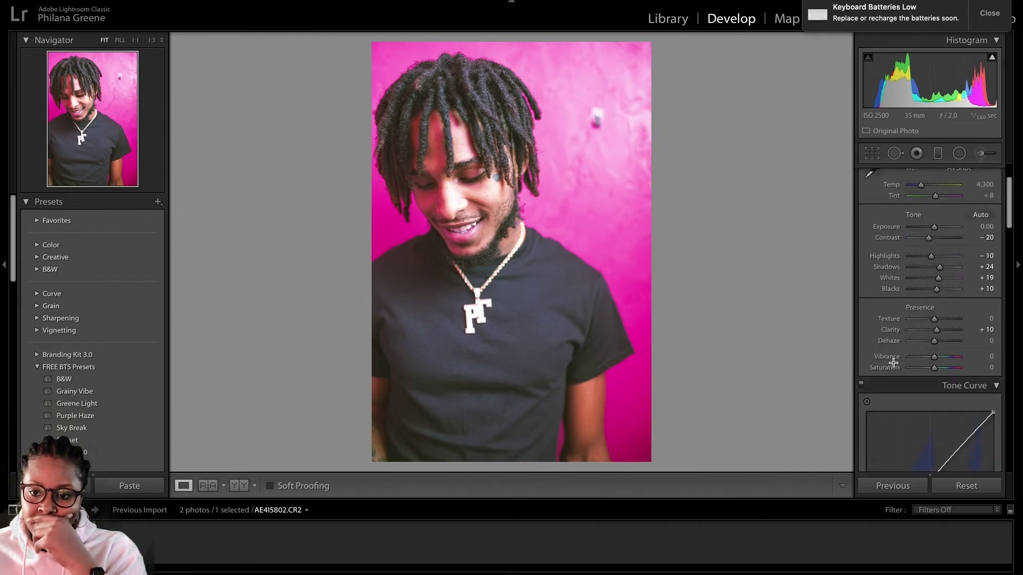
scroll(885, 370, down, 1)
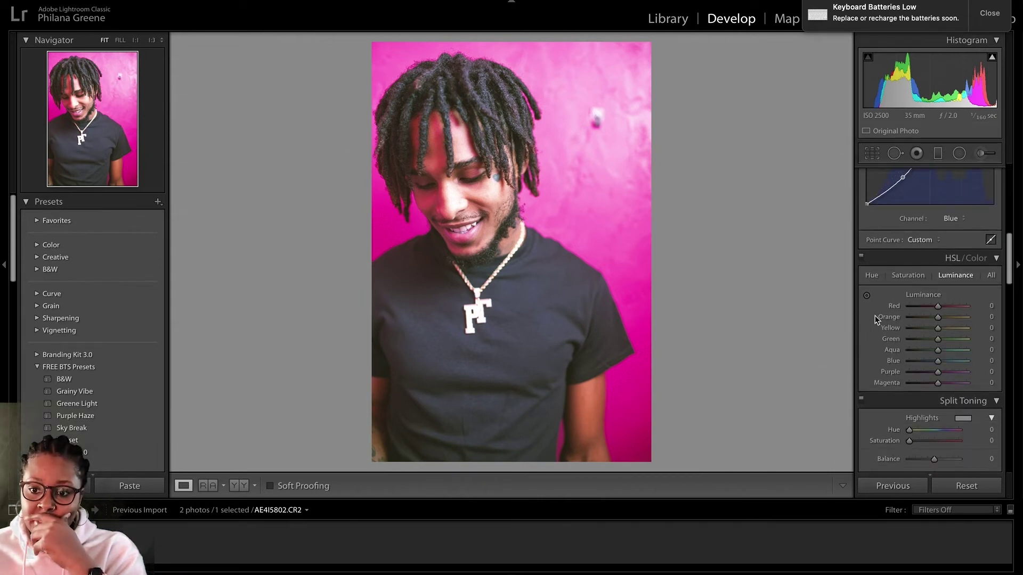
click(912, 274)
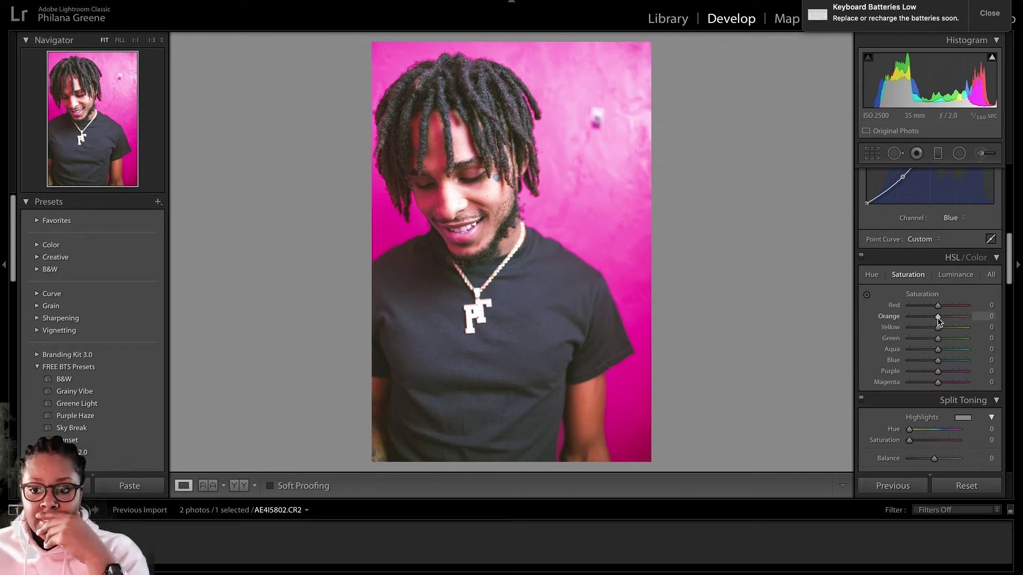
drag(938, 318, 943, 318)
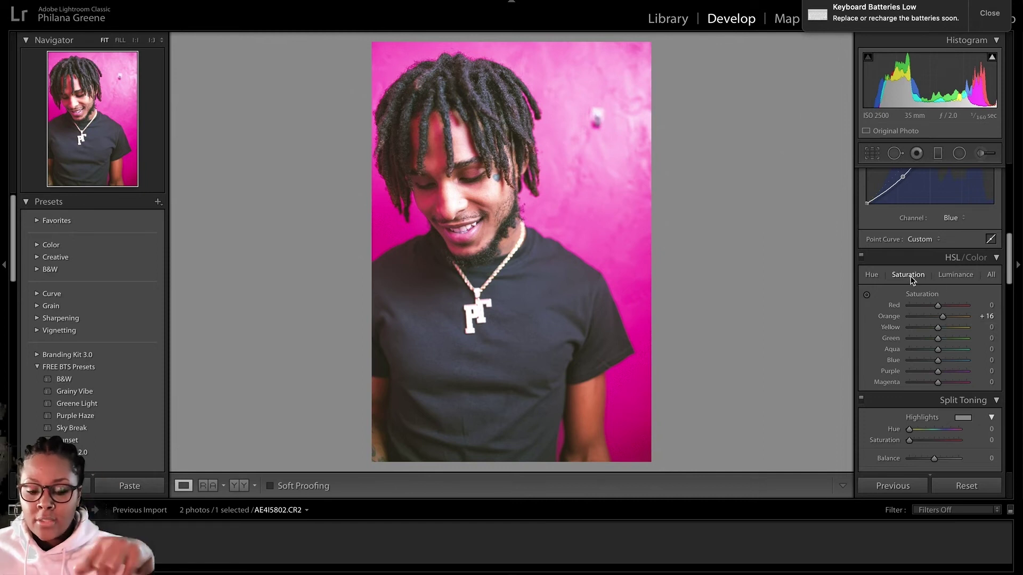
- In HSL Luminance, raise Red to +21, Orange to +17 and Yellow to +23
click(958, 276)
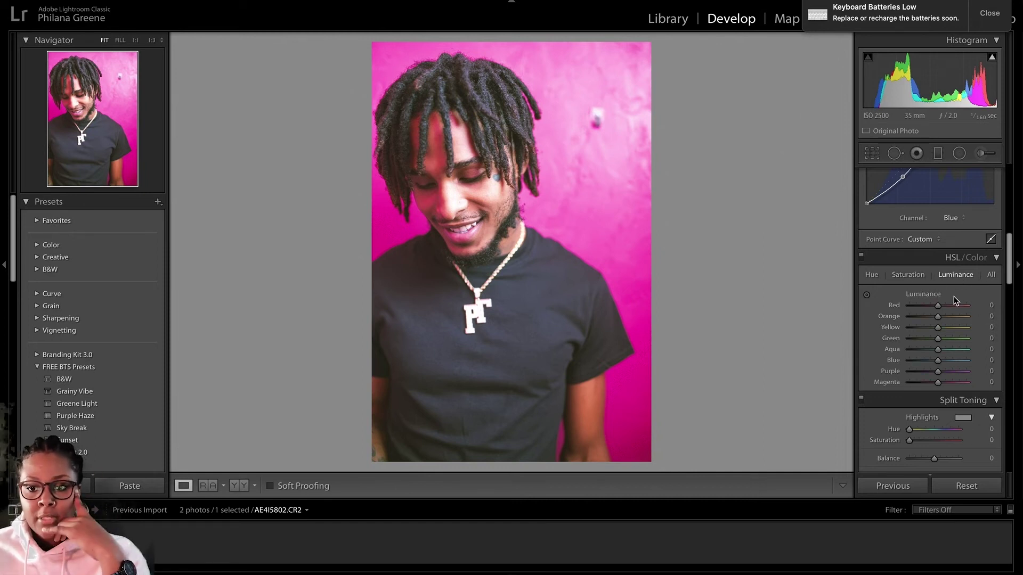
drag(938, 309, 945, 308)
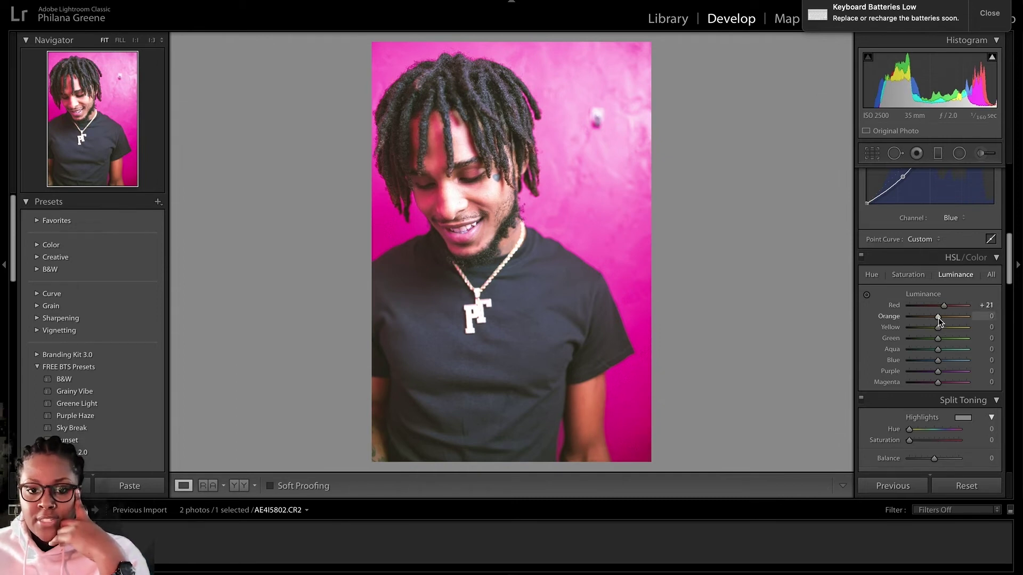
drag(939, 316, 942, 318)
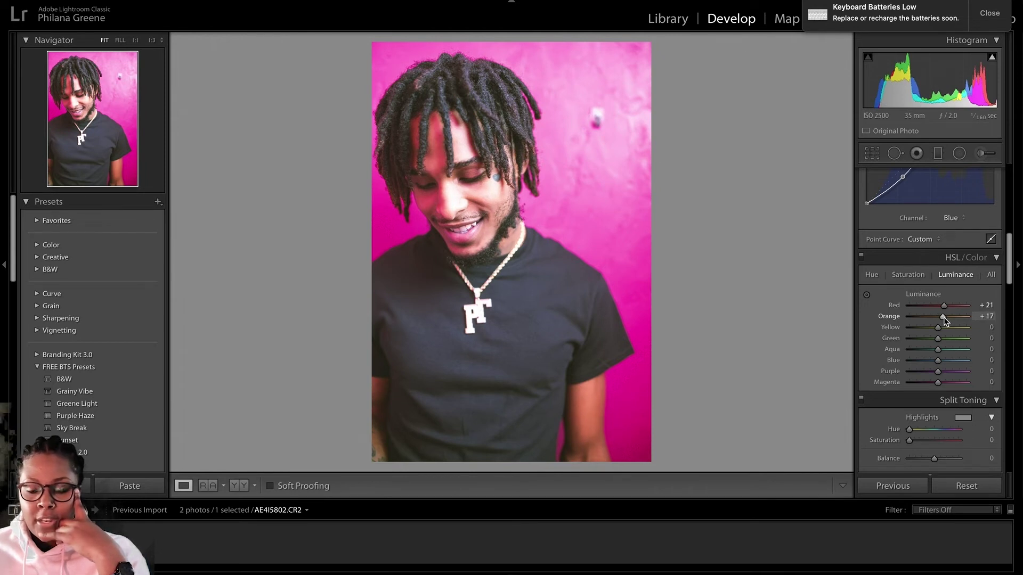
mouse_move(939, 328)
mouse_down()
mouse_move(1000, 326)
mouse_move(946, 327)
mouse_up()
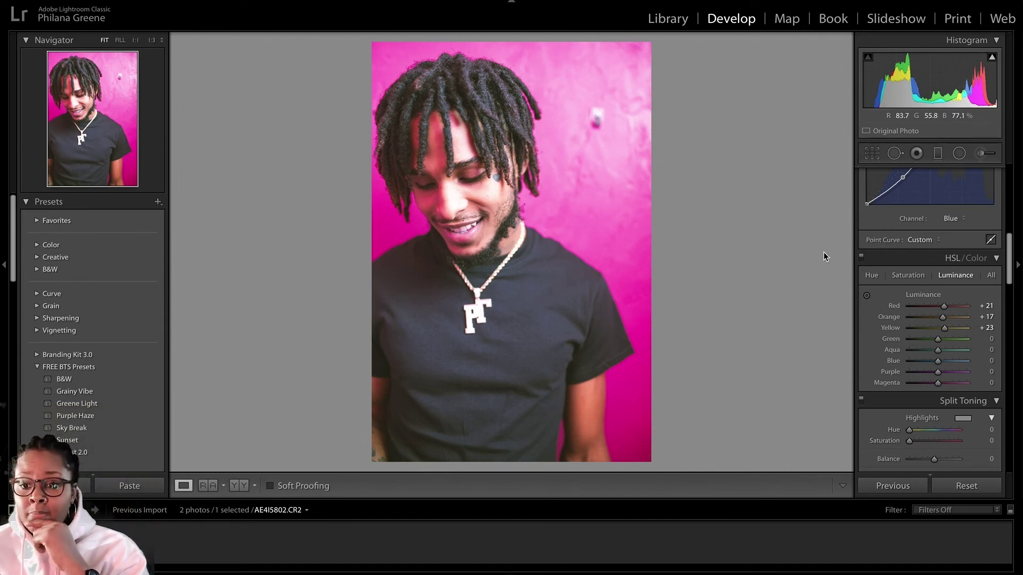
- Tint the Split Toning shadows warm with Hue 36 and Saturation 10
scroll(903, 341, down, 3)
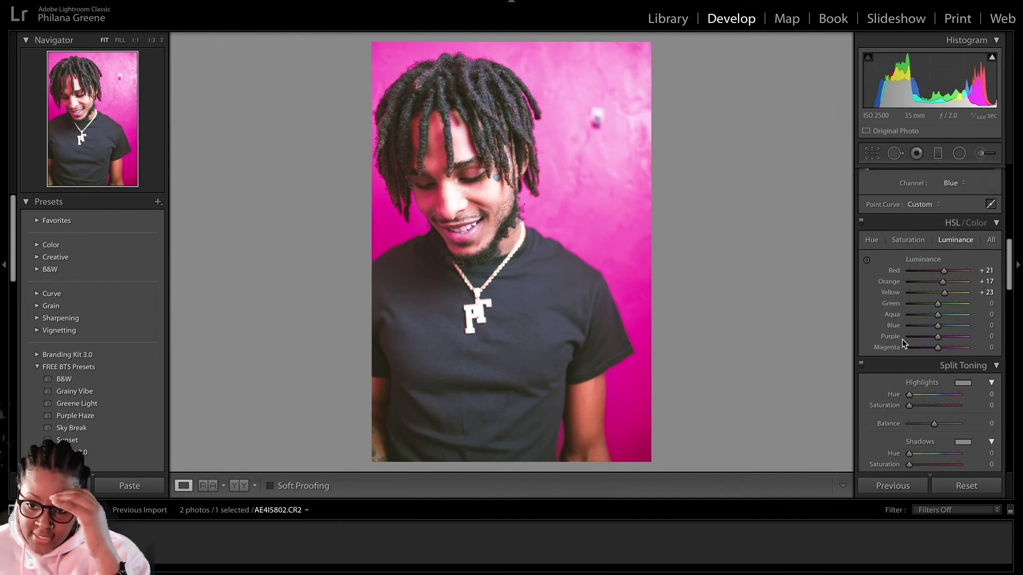
scroll(906, 441, down, 6)
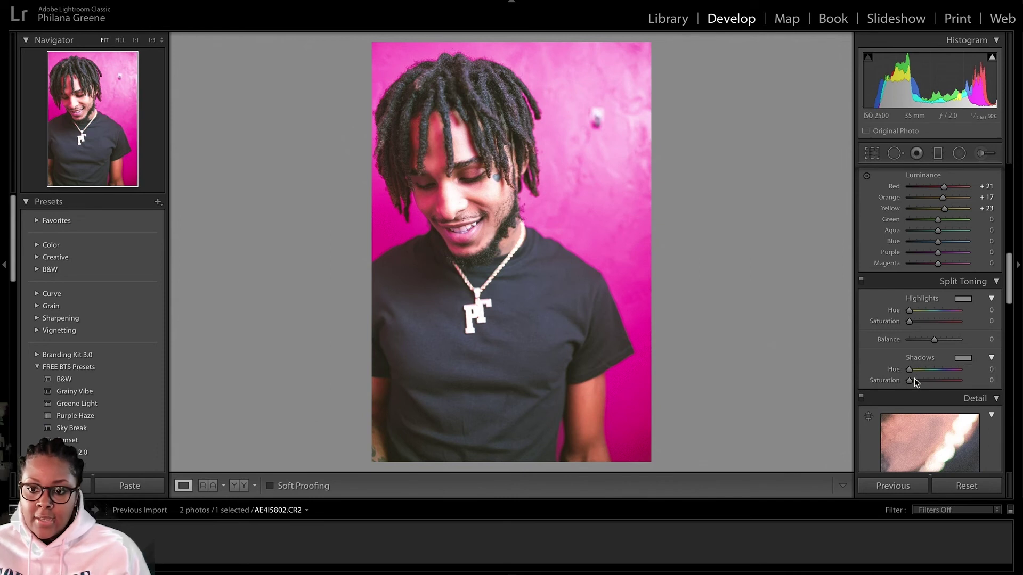
key(alt)
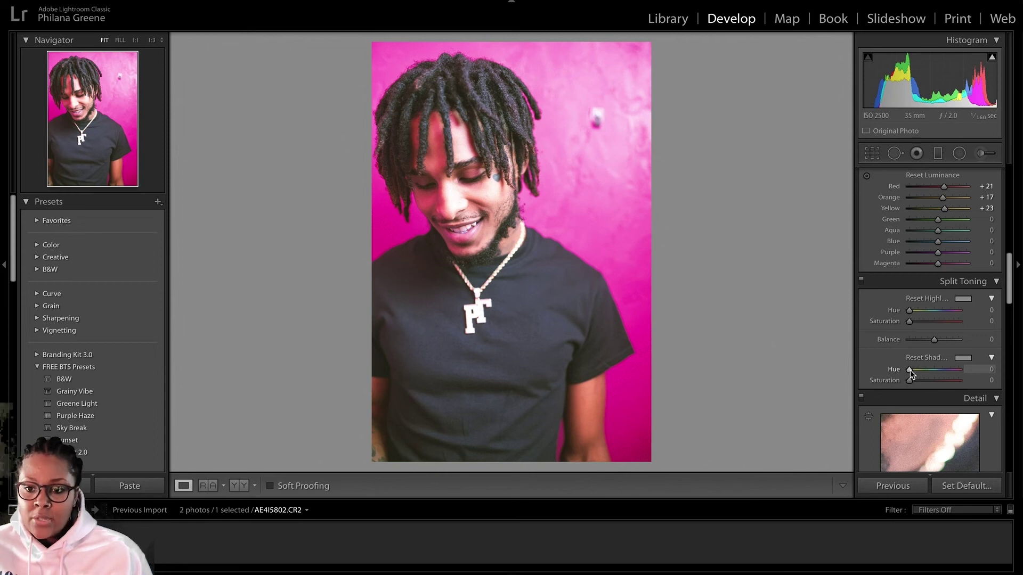
drag(910, 369, 915, 373)
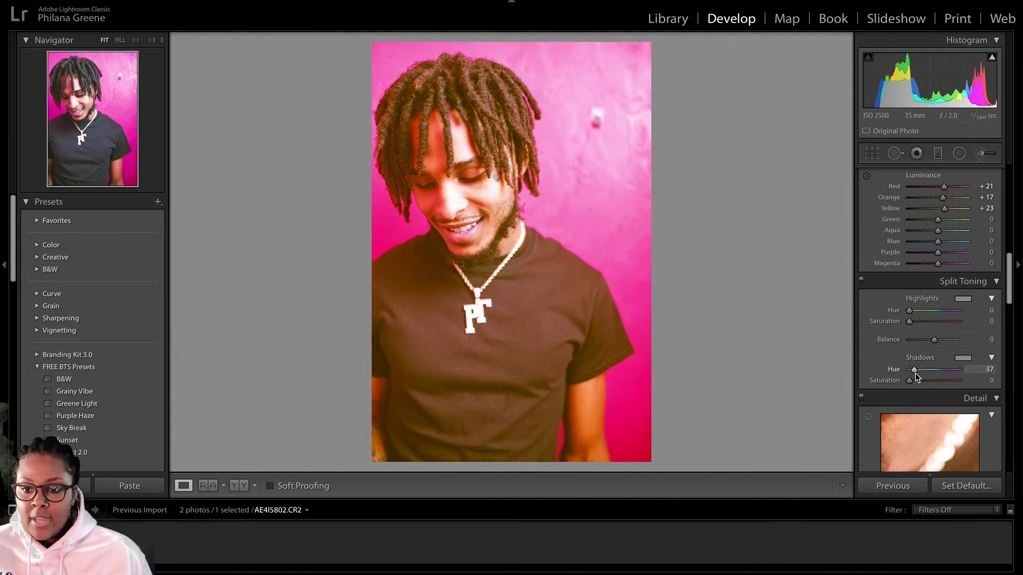
drag(915, 373, 916, 373)
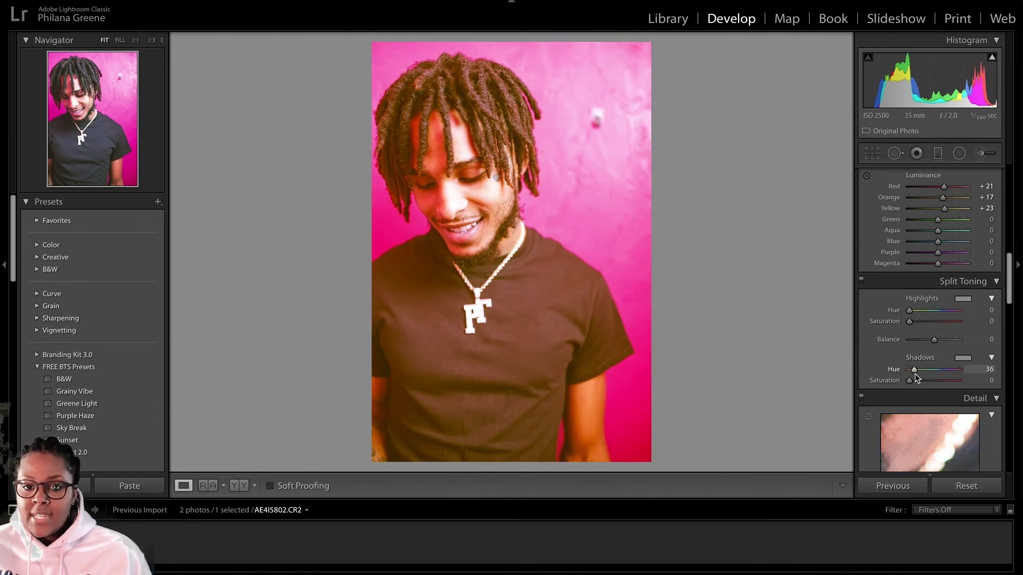
click(992, 381)
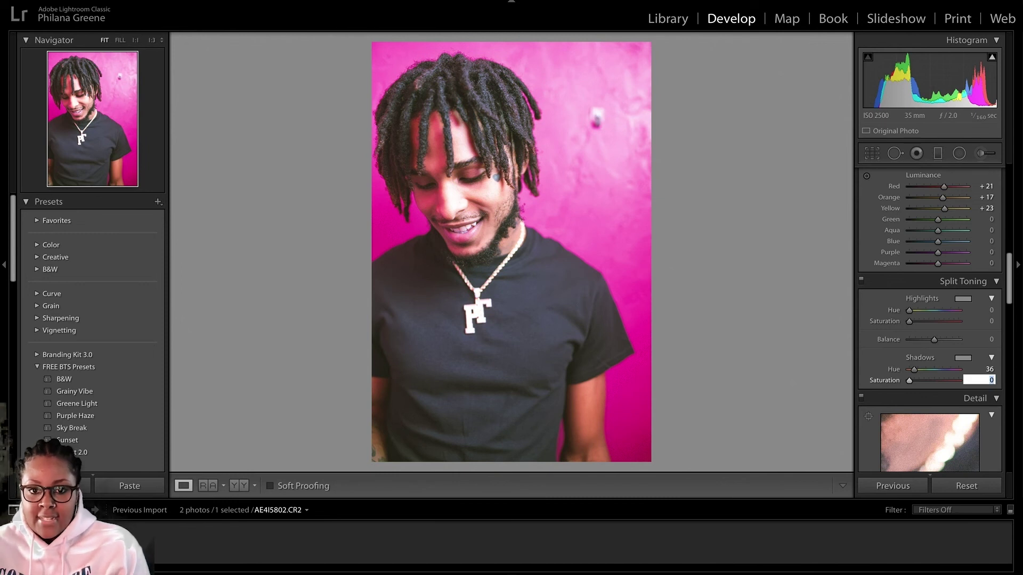
text(10)
key(Return)
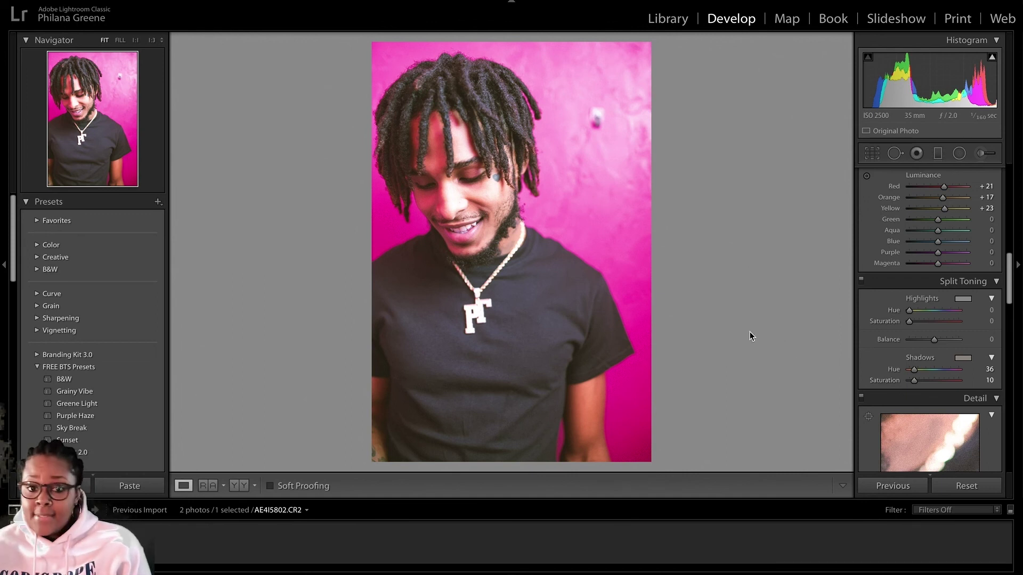
key(backslash)
key(backslash)
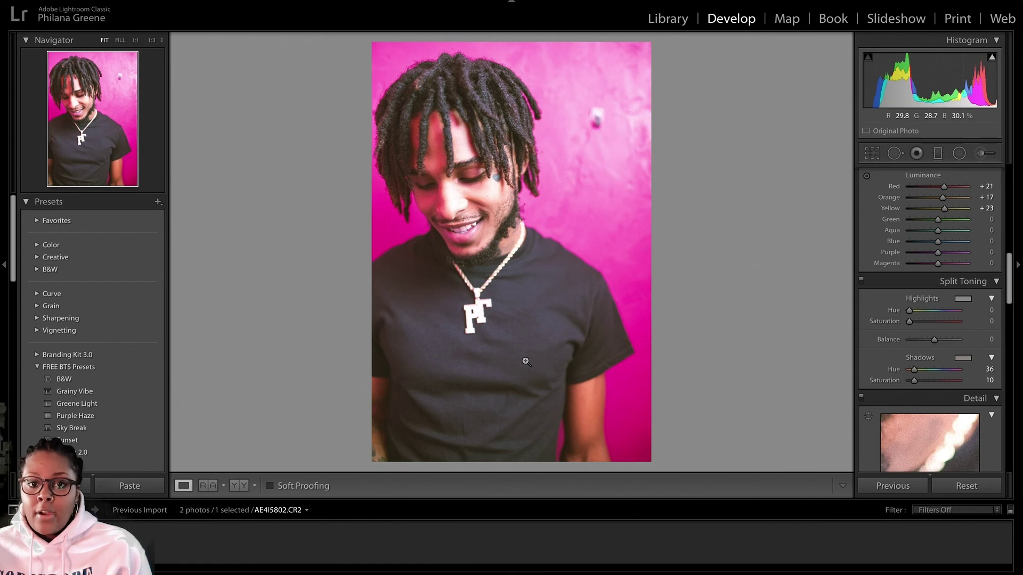
key(backslash)
key(backslash)
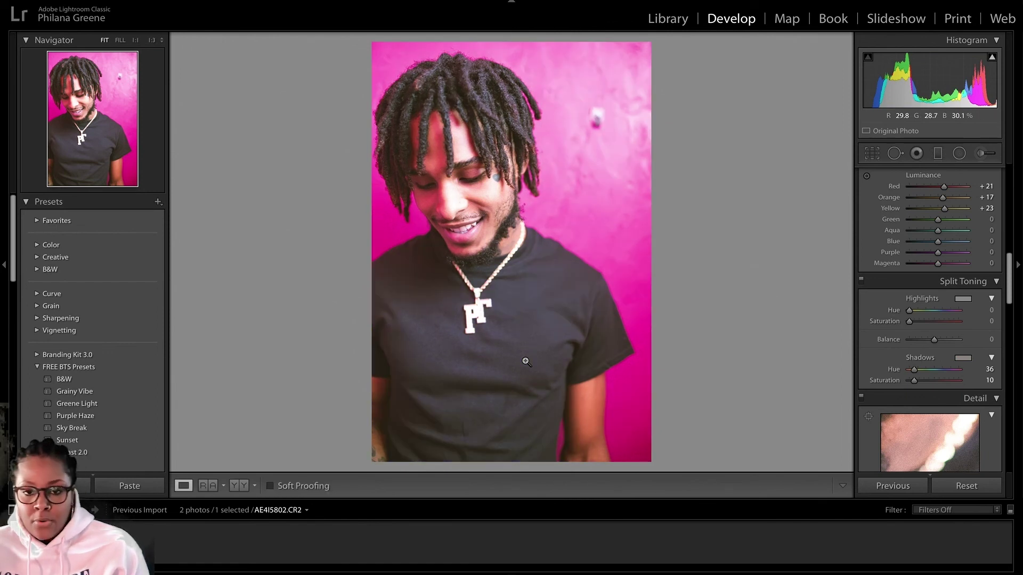
key(backslash)
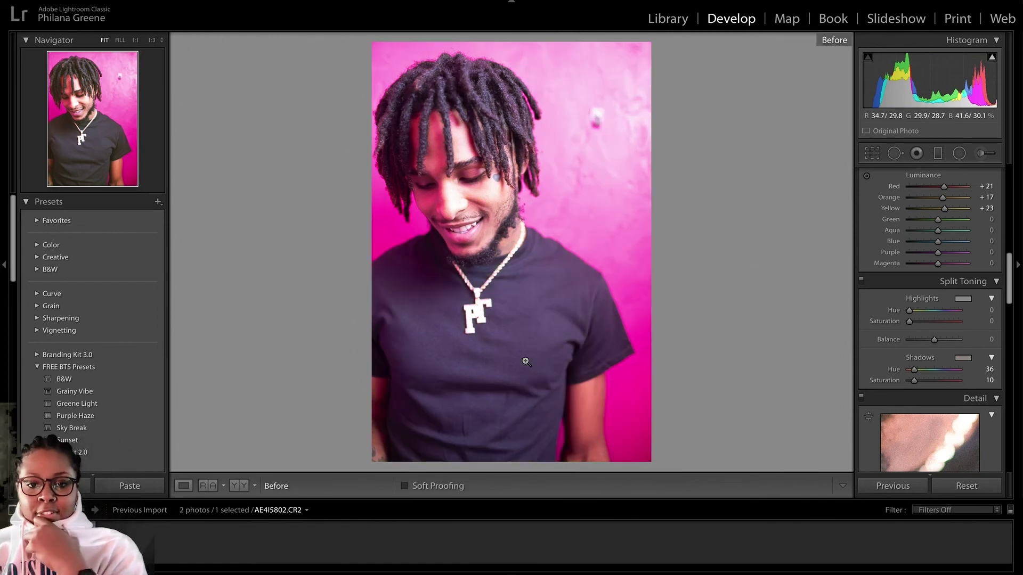
key(backslash)
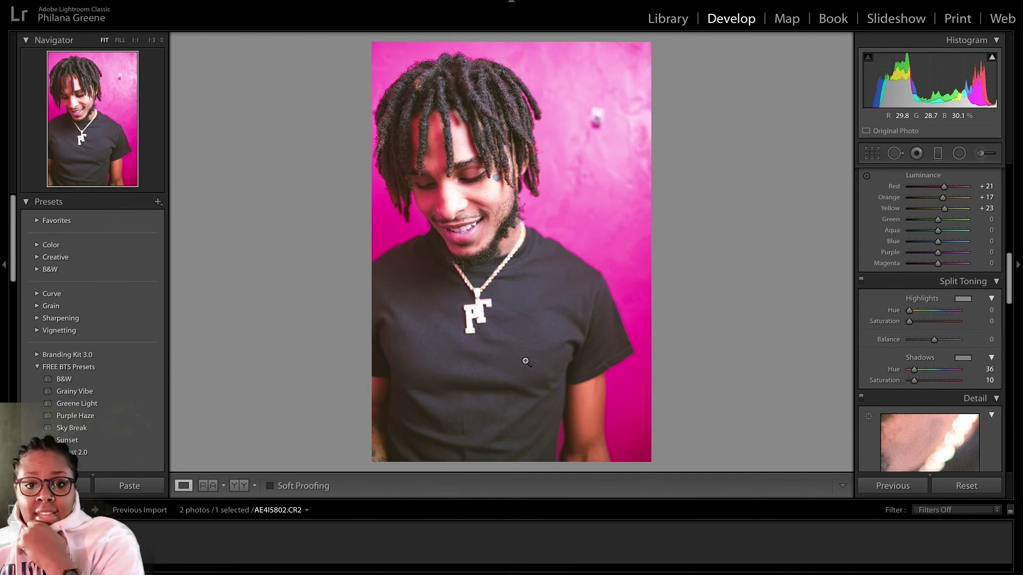